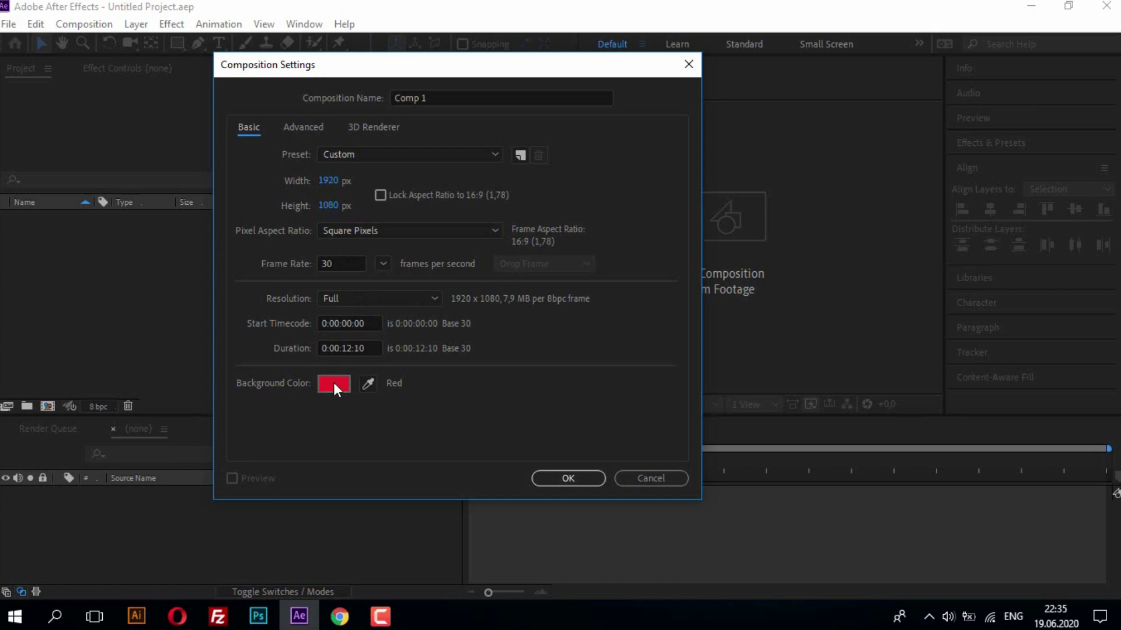
Choose a golden yellow background color for the new 1920 x 1080 composition and create it.
{"action": "left_click_drag", "start_coordinate": [968, 171], "coordinate": [970, 352]}
{"action": "left_click", "coordinate": [734, 5]}
{"action": "left_click_drag", "start_coordinate": [911, 186], "coordinate": [920, 177]}
{"action": "left_click", "coordinate": [1073, 171]}
{"action": "left_click", "coordinate": [582, 478]}
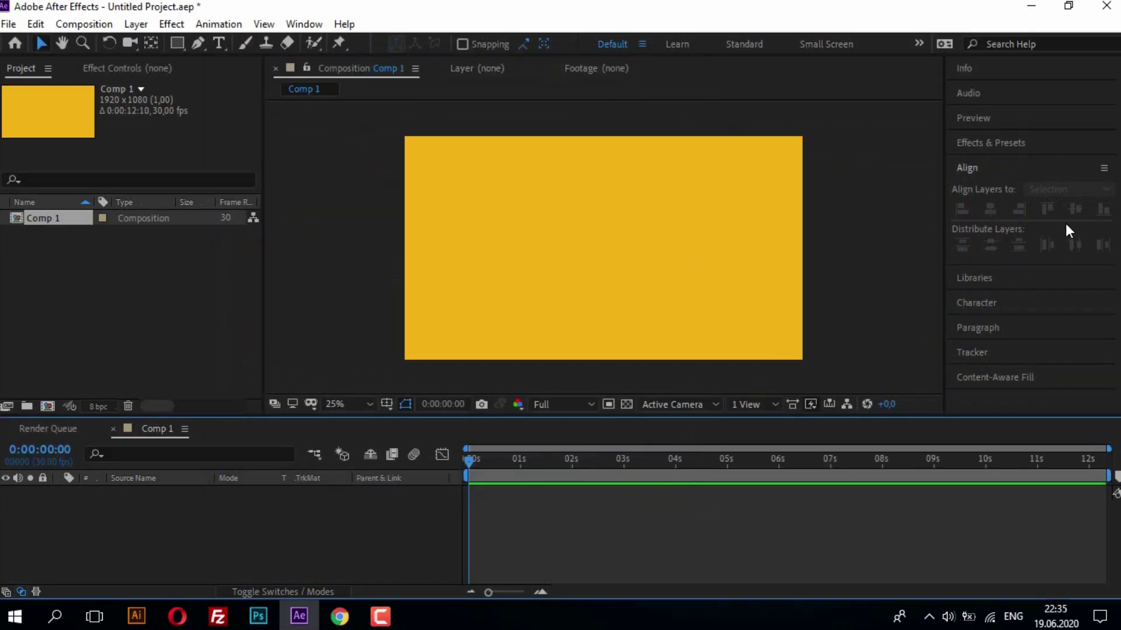
Add a text layer reading TEXT and move it so the whole word lies inside the frame.
{"action": "left_click", "coordinate": [221, 42]}
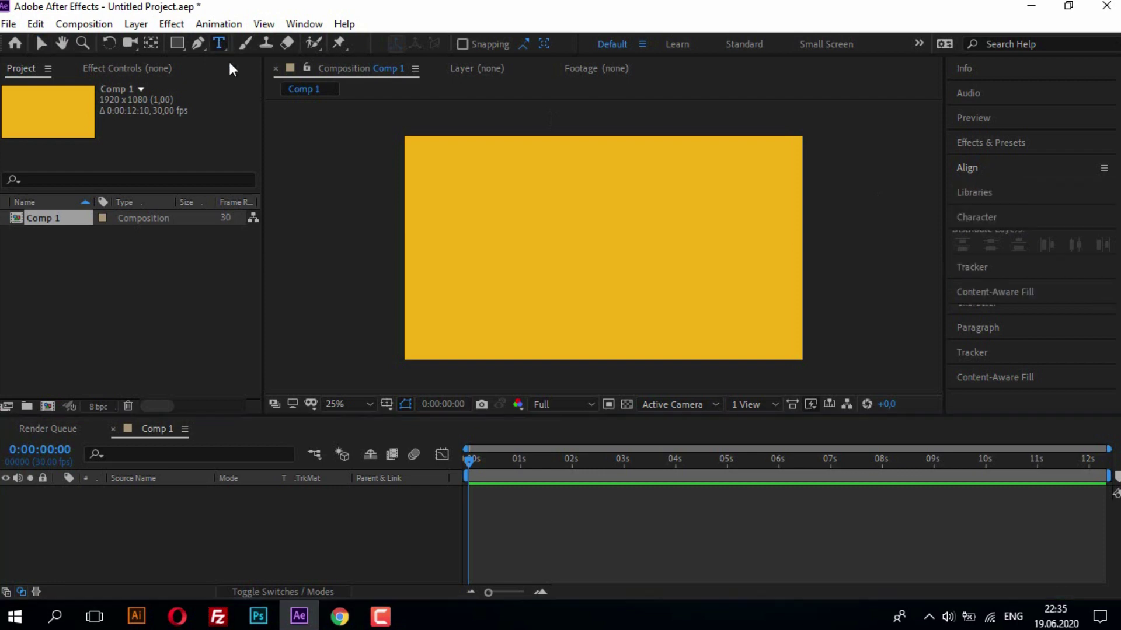
{"action": "left_click", "coordinate": [560, 215]}
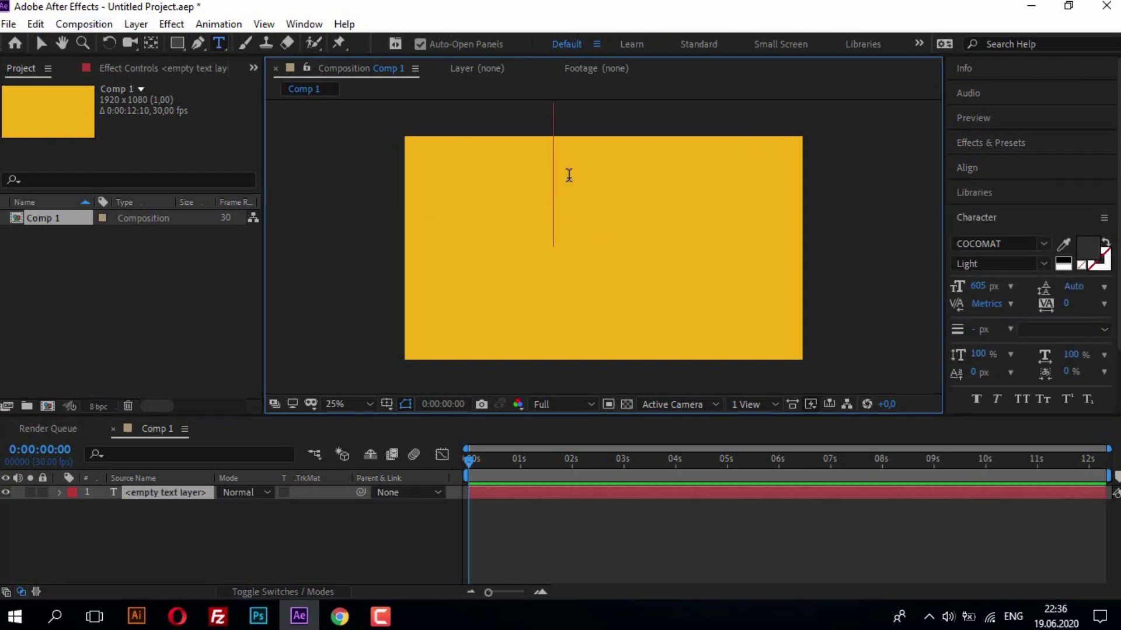
{"action": "type", "text": "T"}
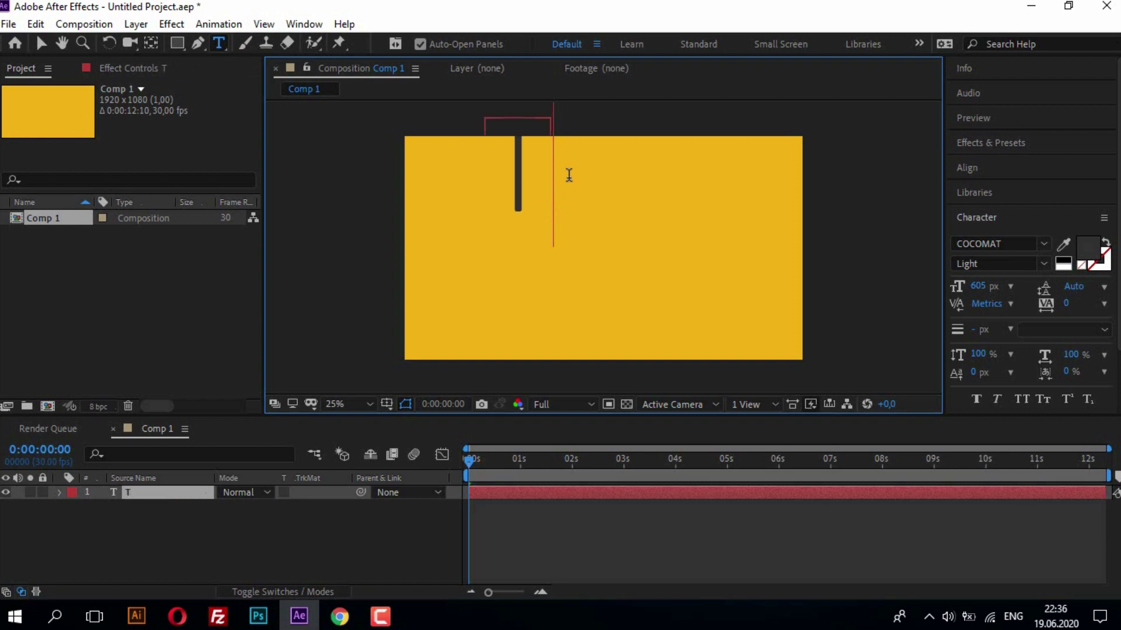
{"action": "type", "text": "EXT"}
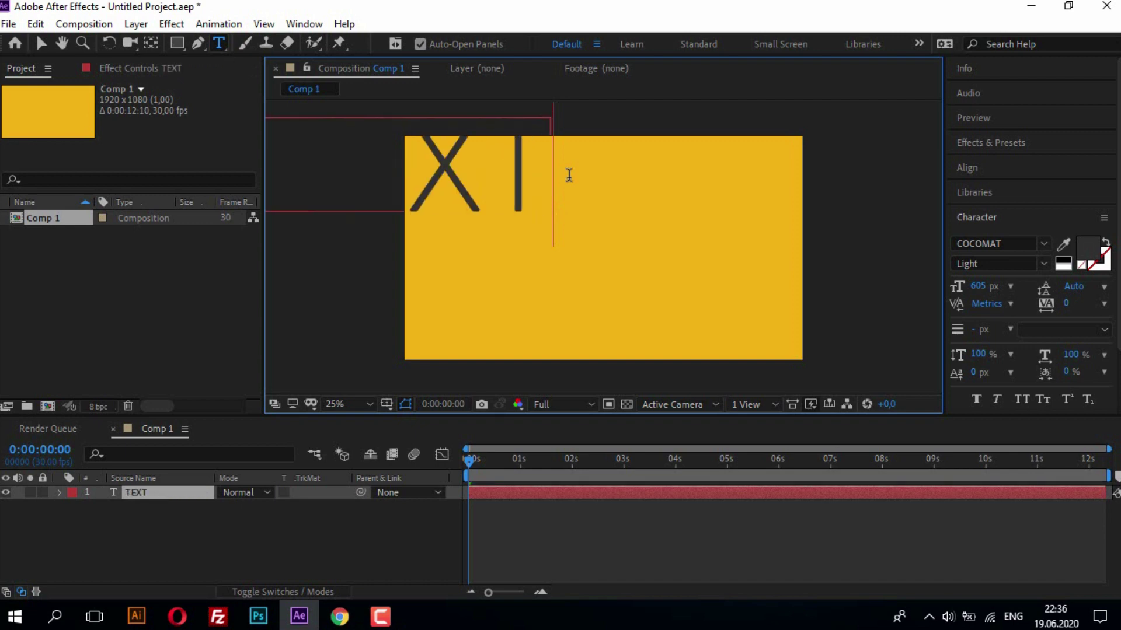
{"action": "left_click", "coordinate": [42, 43]}
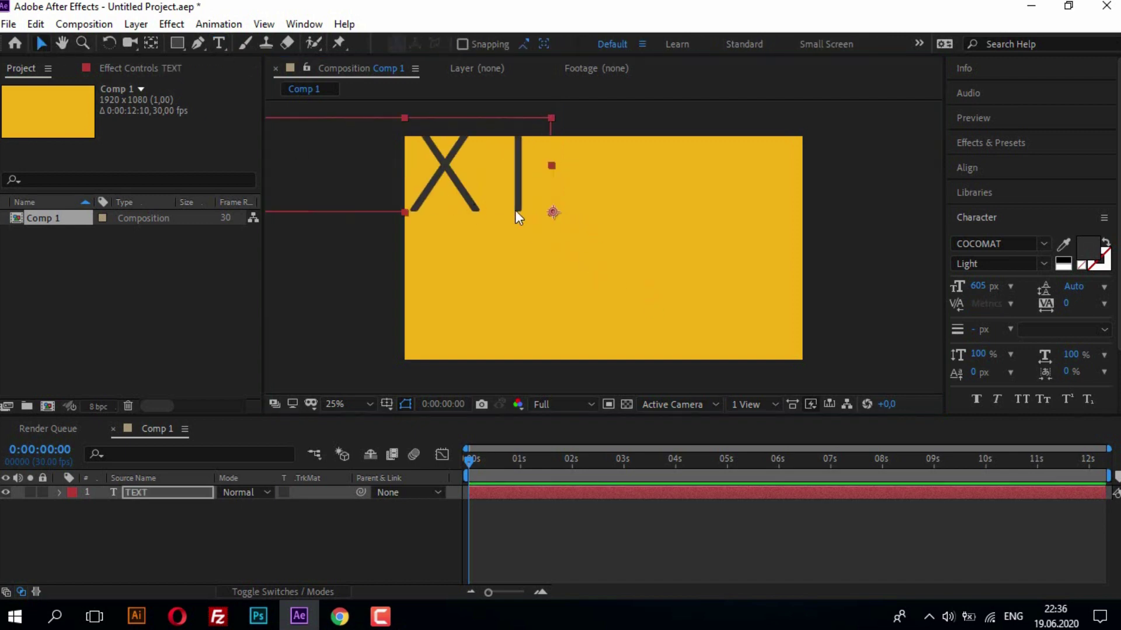
{"action": "left_click_drag", "start_coordinate": [488, 198], "coordinate": [723, 230]}
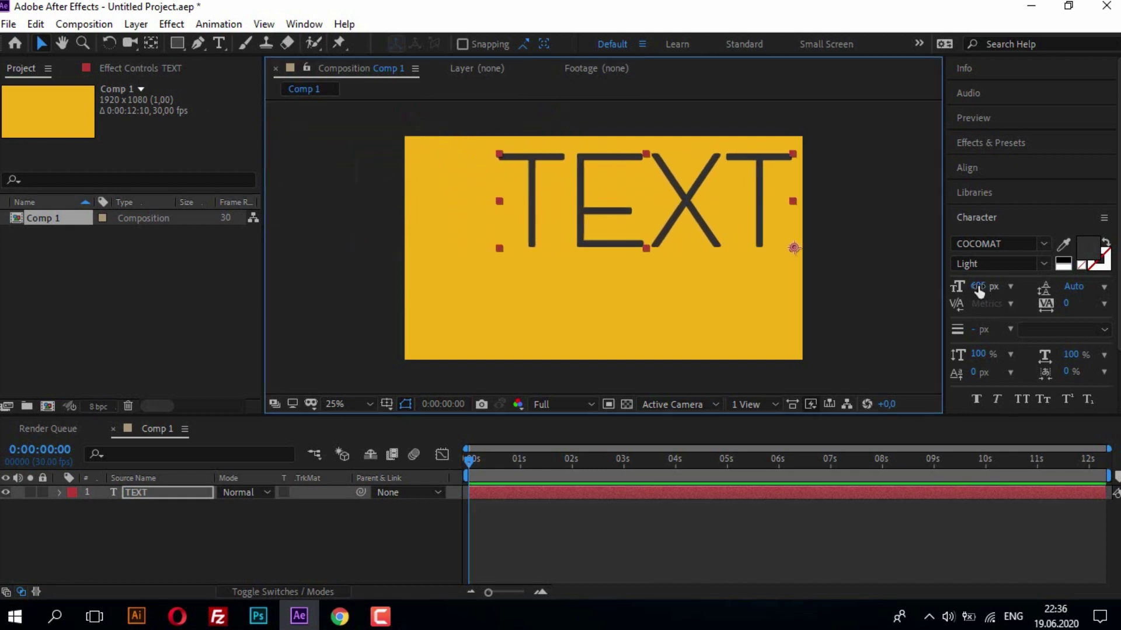
Reduce the TEXT layer's font size to 376 px and center it horizontally in the composition.
{"action": "left_click_drag", "start_coordinate": [979, 290], "coordinate": [814, 320]}
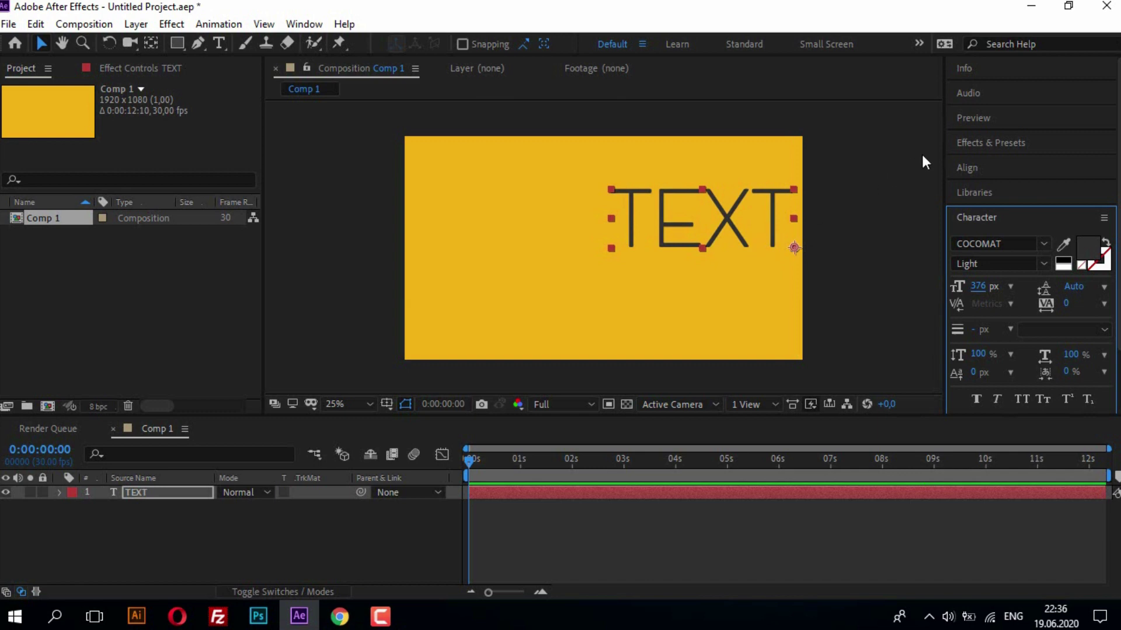
{"action": "left_click", "coordinate": [969, 167]}
{"action": "left_click", "coordinate": [988, 209]}
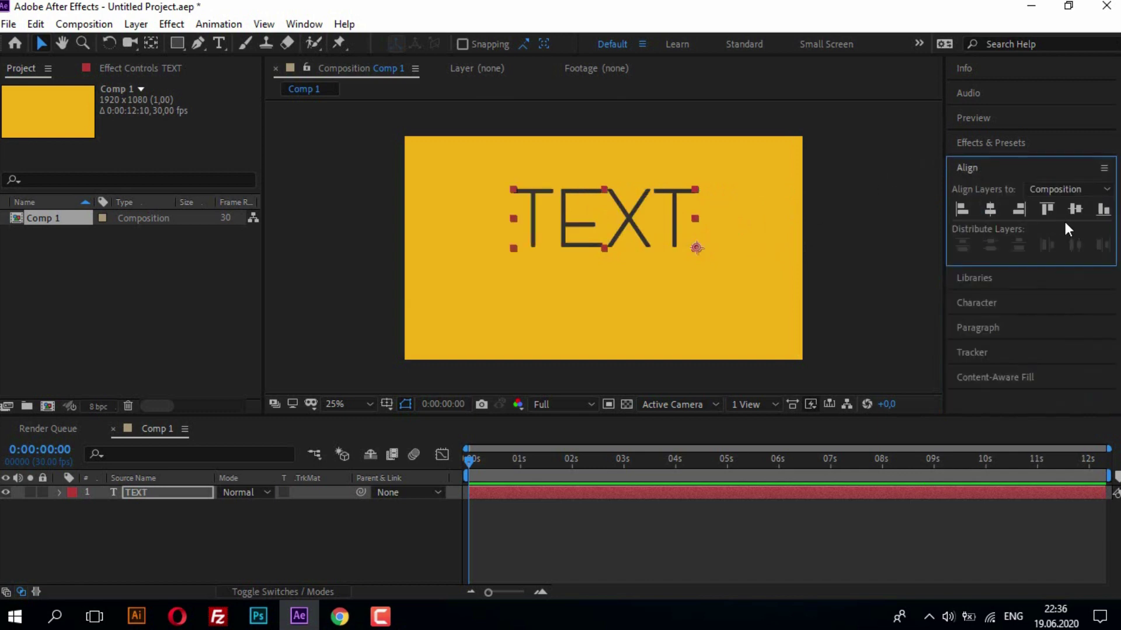
Change the TEXT layer's font to Helvetica Neue in the Medium style.
{"action": "left_click", "coordinate": [985, 301]}
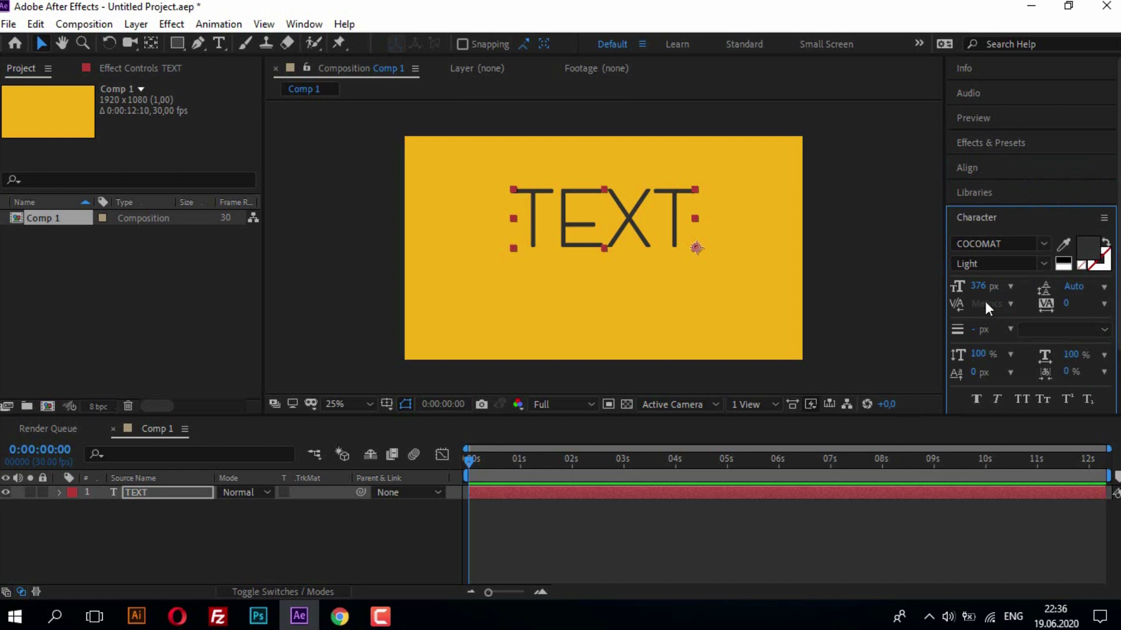
{"action": "left_click", "coordinate": [1025, 243]}
{"action": "type", "text": "h"}
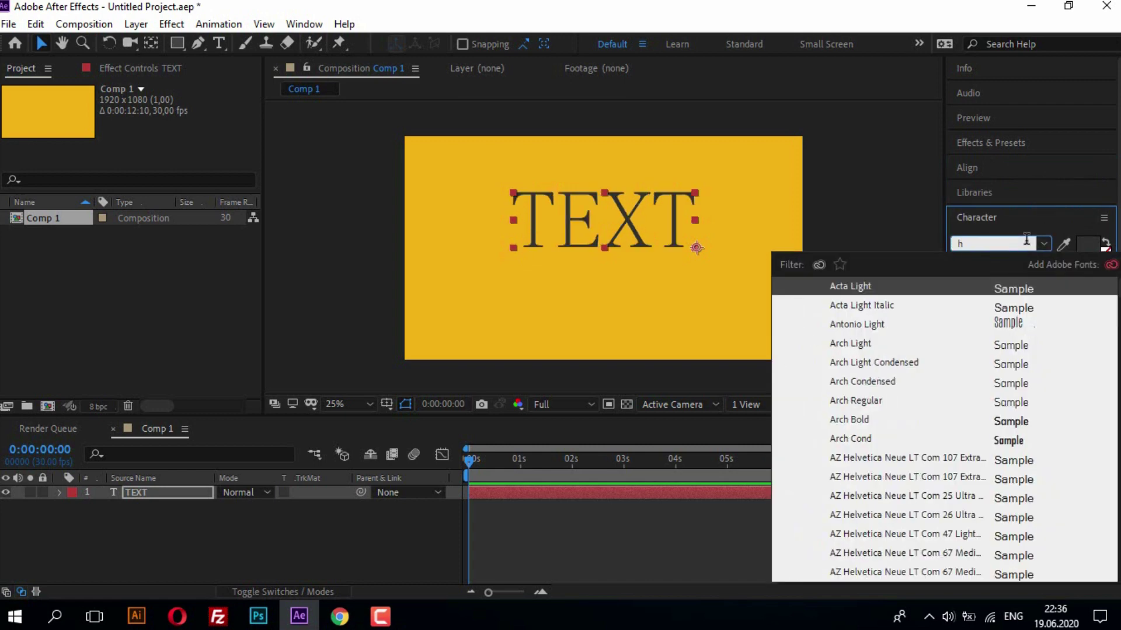
{"action": "type", "text": "elv"}
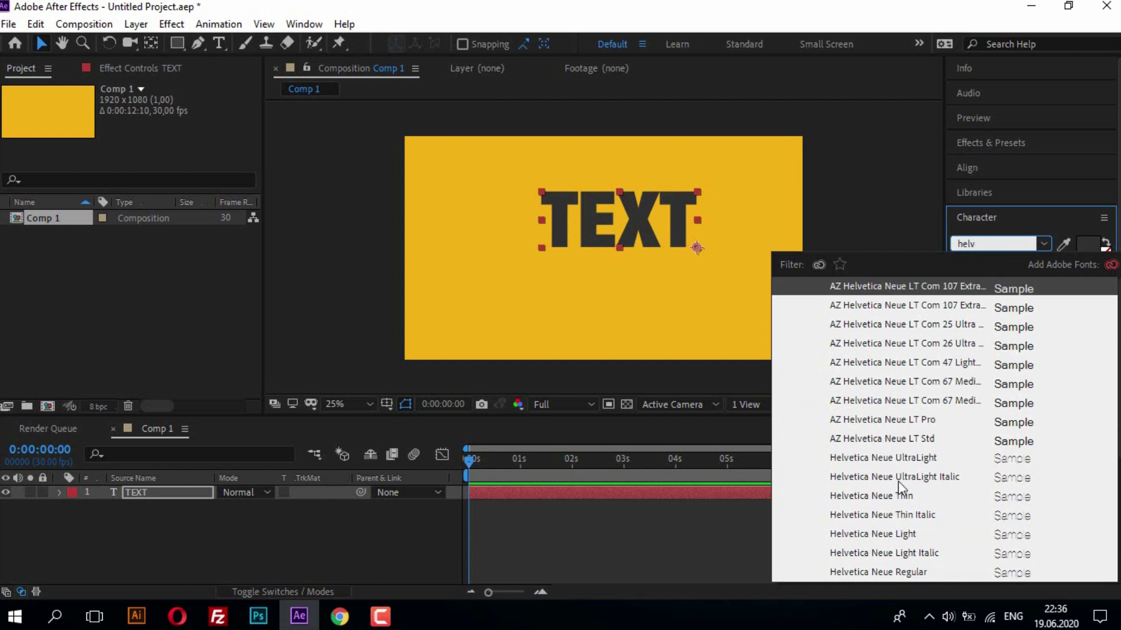
{"action": "left_click", "coordinate": [902, 570]}
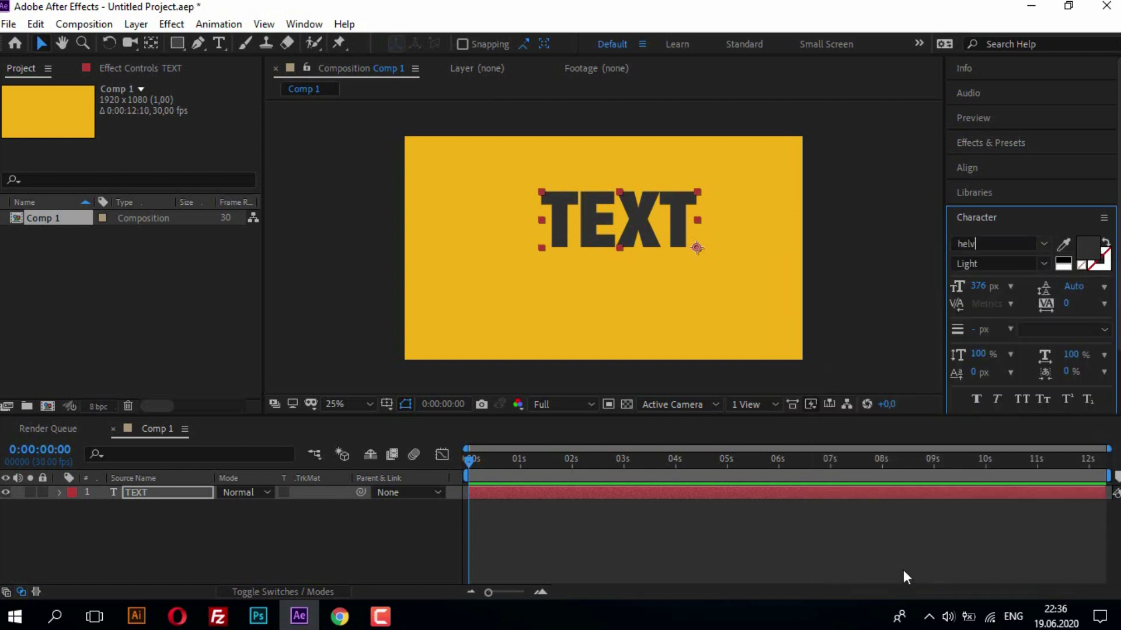
{"action": "left_click", "coordinate": [1043, 264]}
{"action": "left_click", "coordinate": [986, 429]}
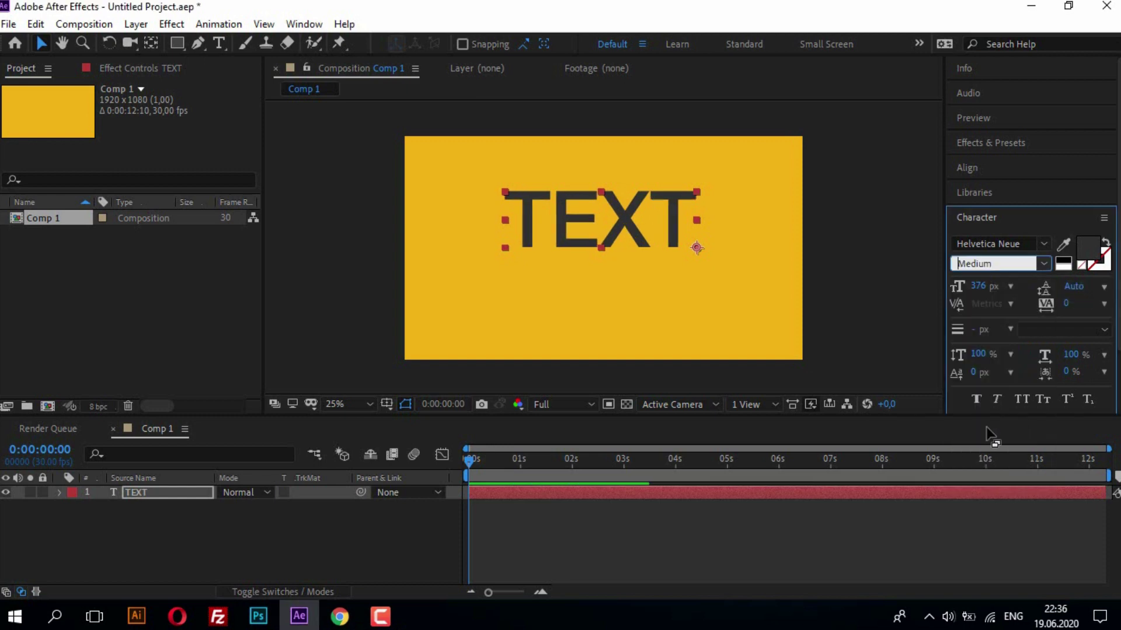
Set the TEXT layer's font size to 201 px and place it horizontally centered in the upper half of the frame.
{"action": "left_click_drag", "start_coordinate": [978, 287], "coordinate": [928, 287]}
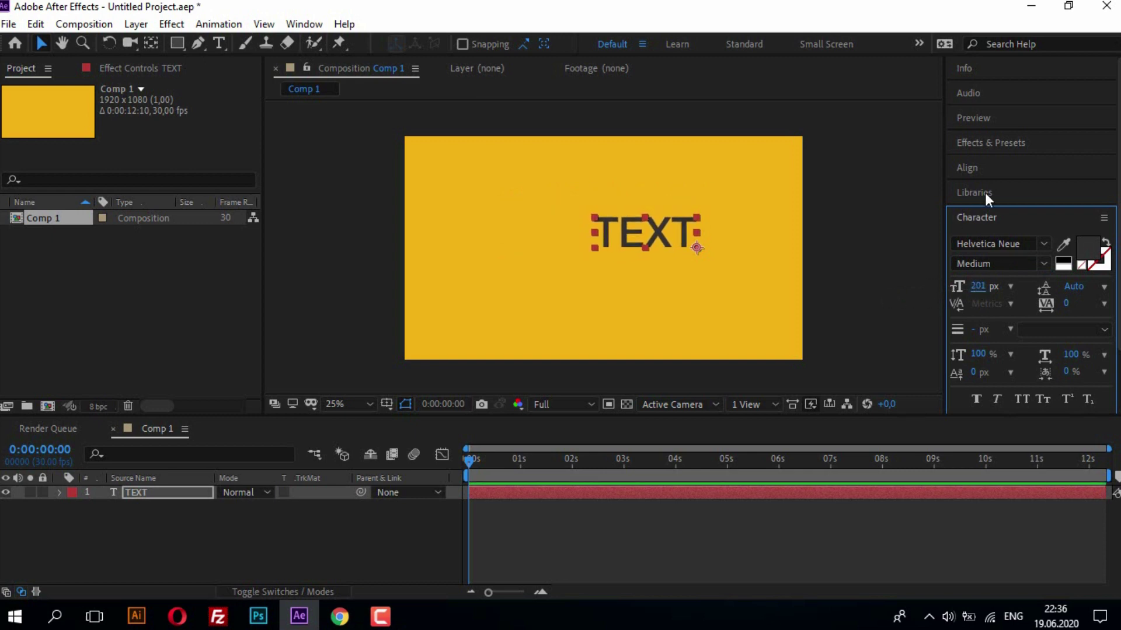
{"action": "left_click", "coordinate": [984, 176]}
{"action": "left_click", "coordinate": [993, 211]}
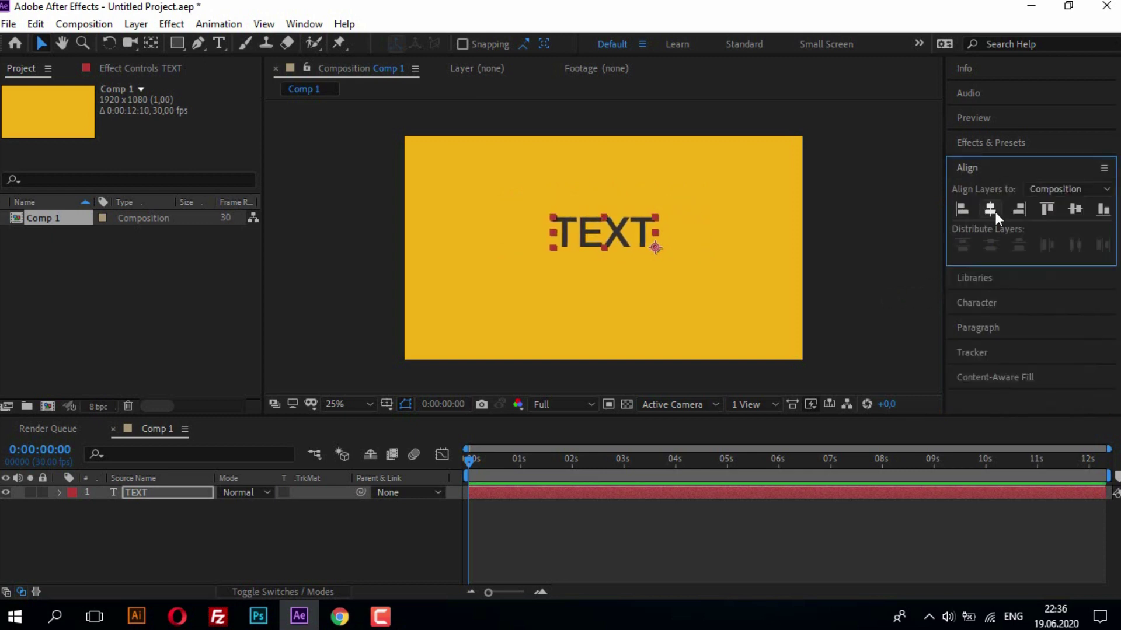
{"action": "left_click_drag", "start_coordinate": [625, 239], "coordinate": [625, 226]}
Duplicate the TEXT layer and place the copy directly below the original.
{"action": "left_click", "coordinate": [149, 489]}
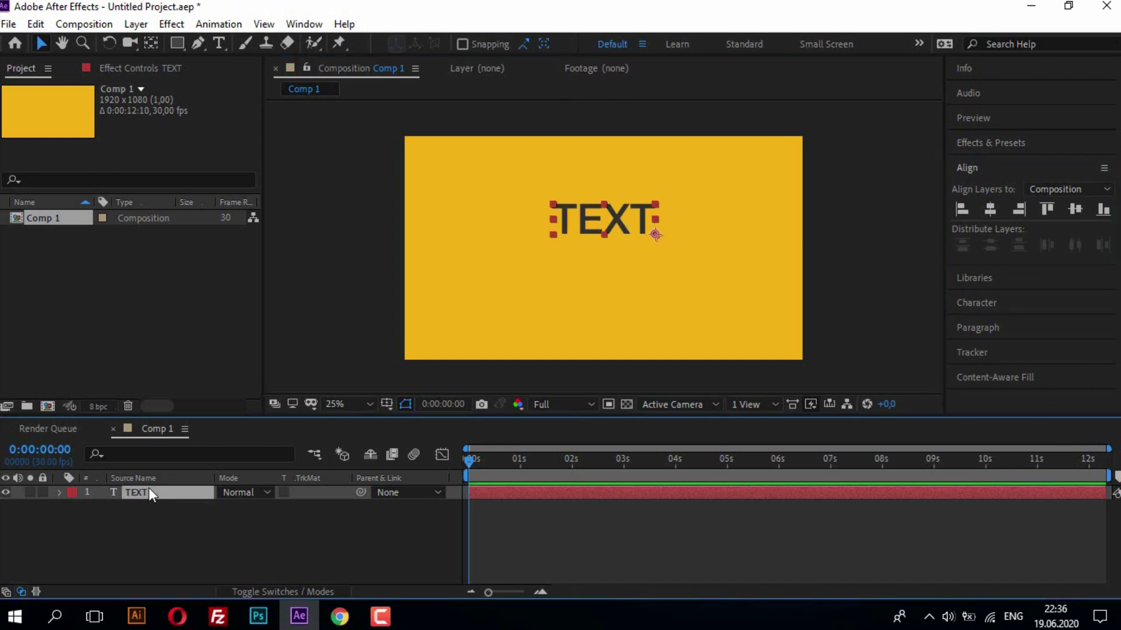
{"action": "key", "text": "ctrl+d"}
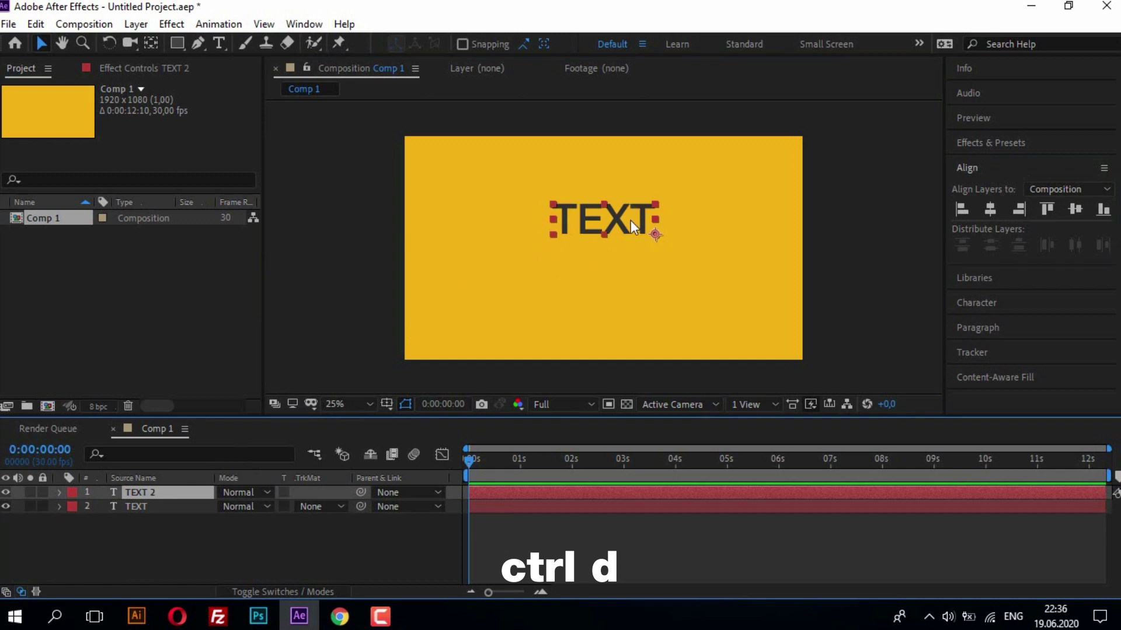
{"action": "left_click_drag", "start_coordinate": [619, 225], "coordinate": [620, 274]}
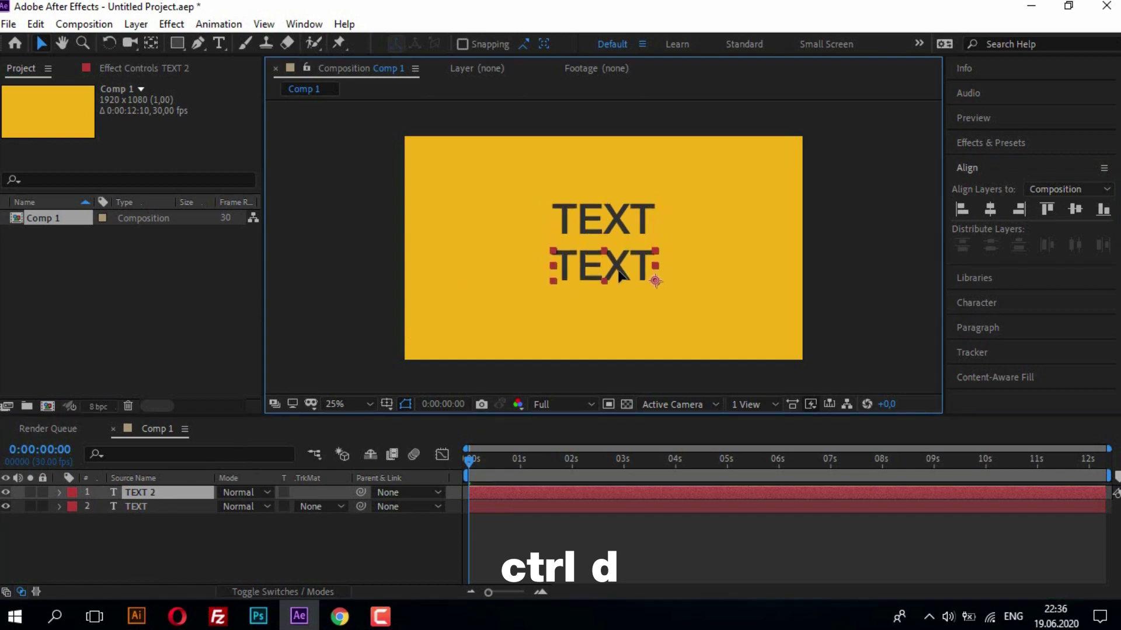
Replace the wording of the lower text copy with ANIMATION.
{"action": "double_click", "coordinate": [619, 272]}
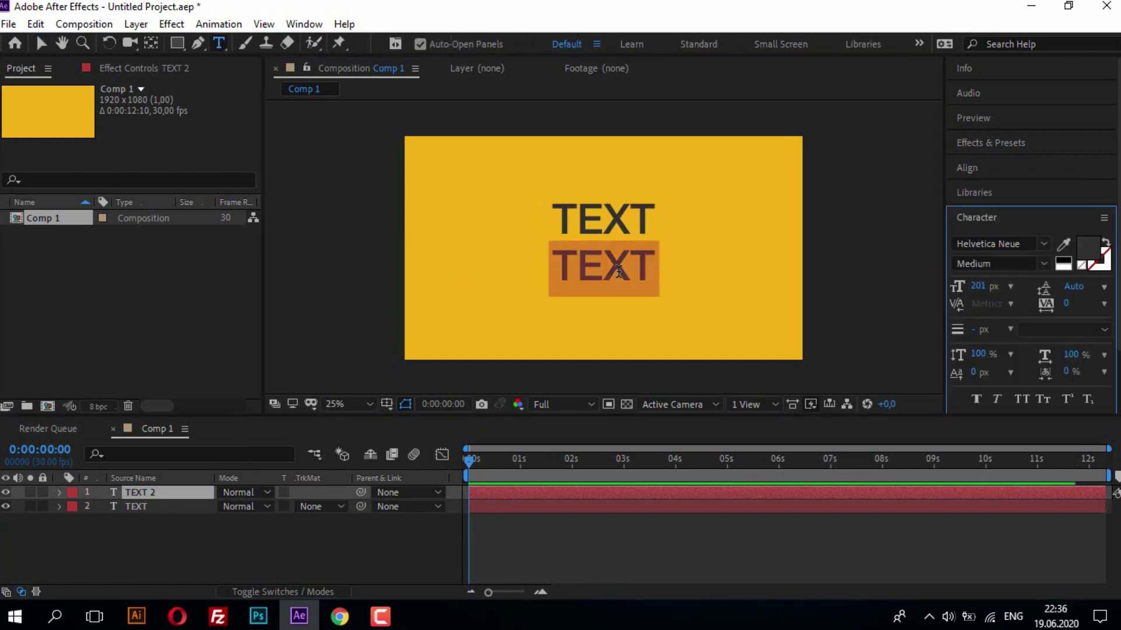
{"action": "type", "text": "ANI"}
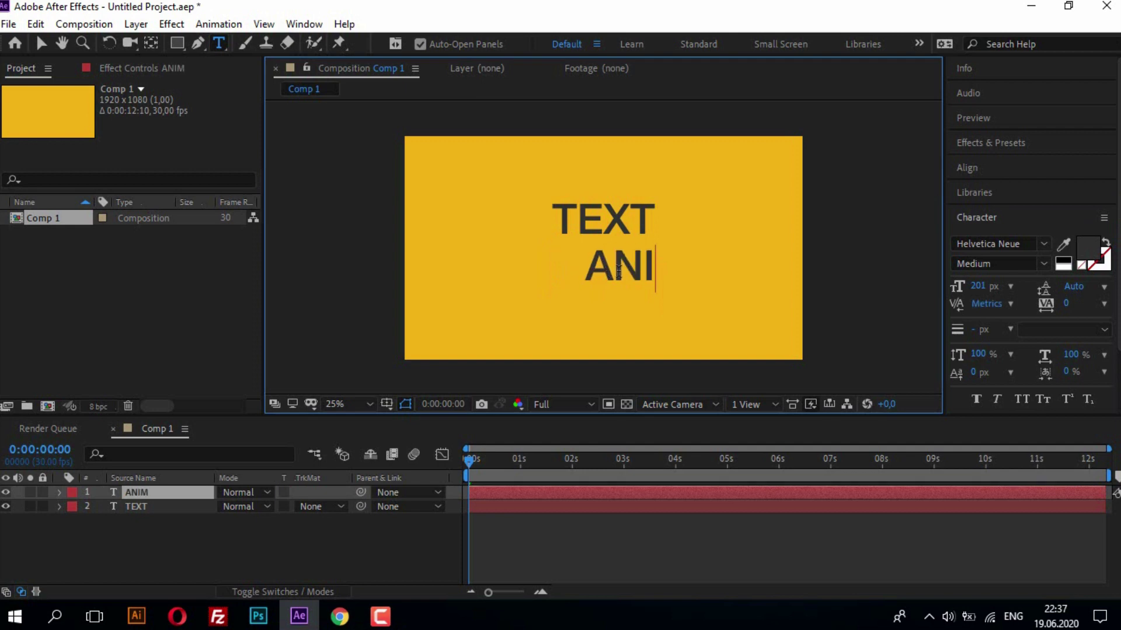
{"action": "type", "text": "MATION"}
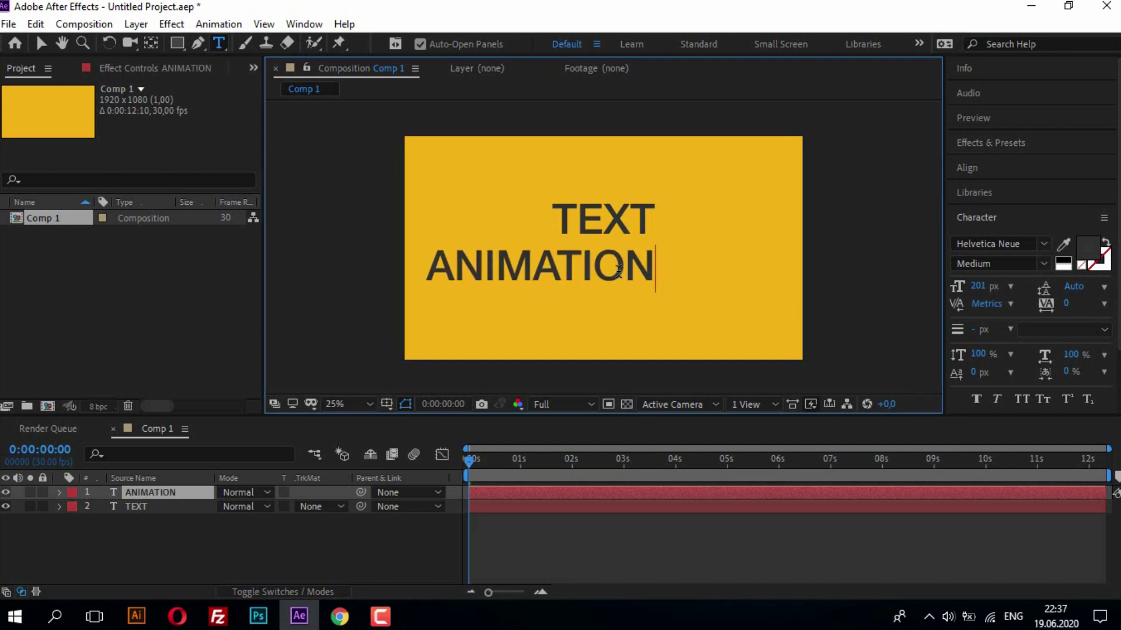
{"action": "left_click", "coordinate": [42, 43]}
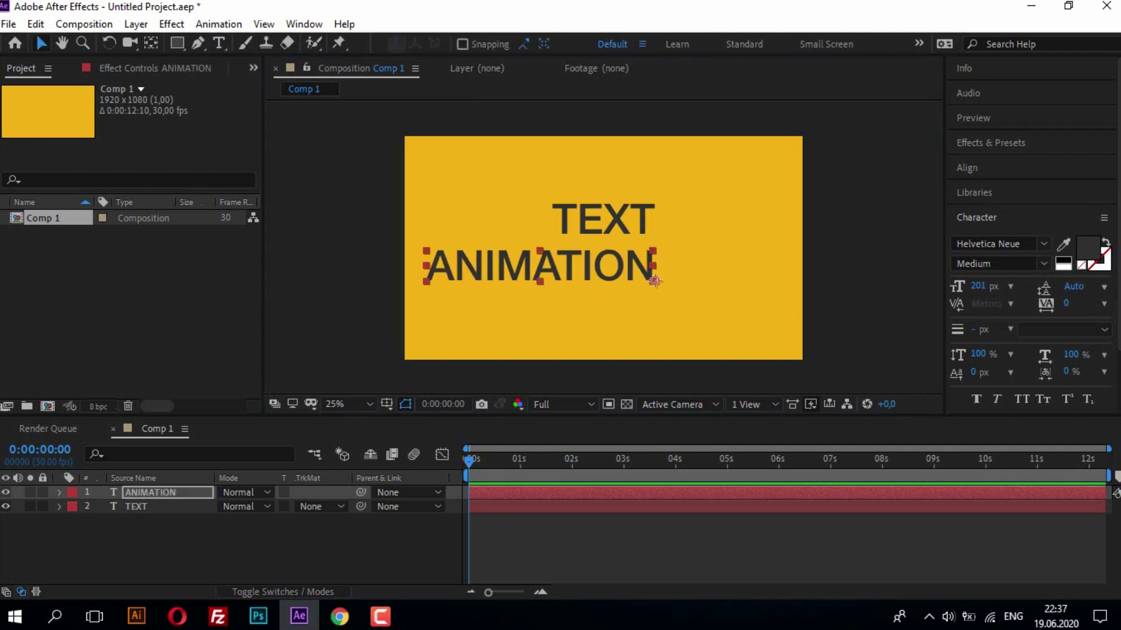
Center the ANIMATION layer and the TEXT layer horizontally in the composition.
{"action": "left_click", "coordinate": [1022, 170]}
{"action": "left_click", "coordinate": [989, 211]}
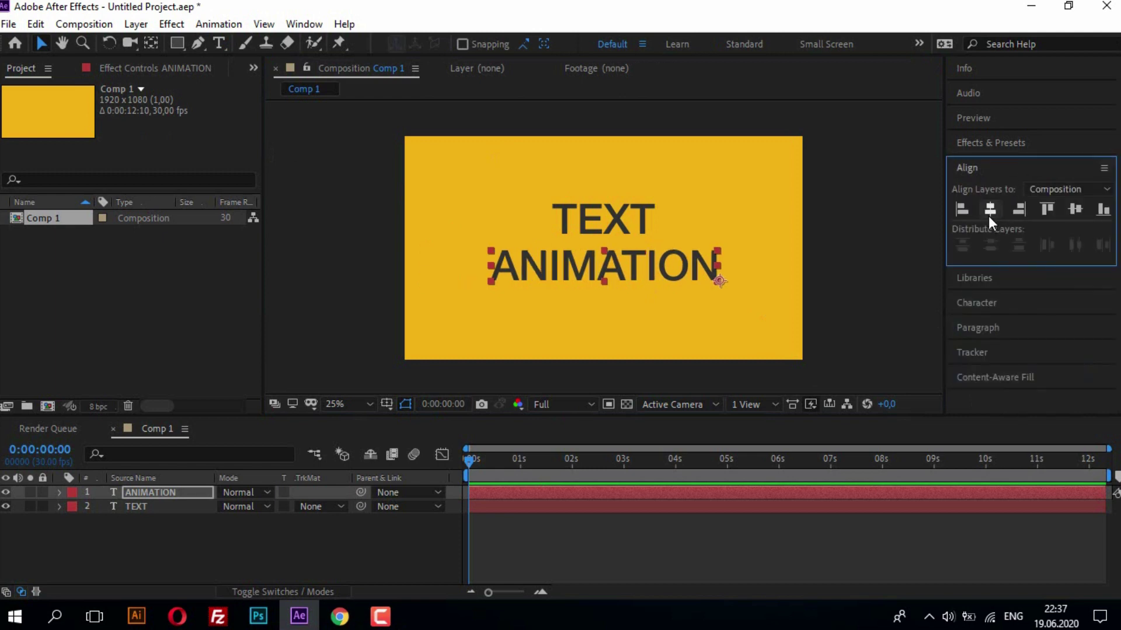
{"action": "left_click", "coordinate": [611, 218]}
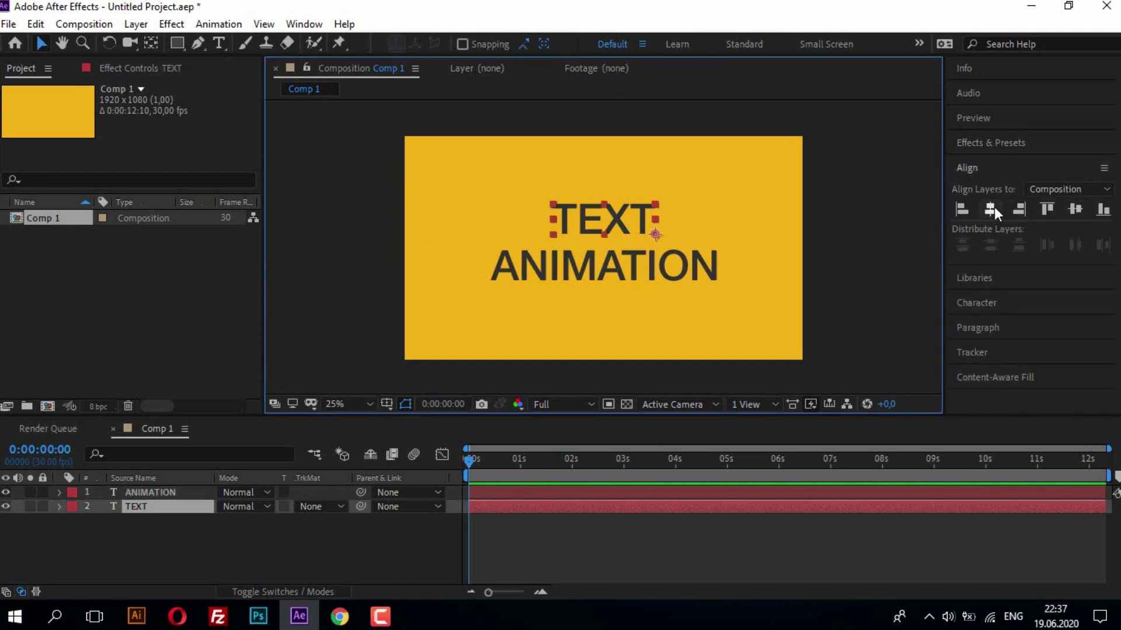
{"action": "left_click", "coordinate": [992, 210]}
Nudge both text layers down together so the two lines sit near the middle of the frame.
{"action": "left_click", "coordinate": [631, 267]}
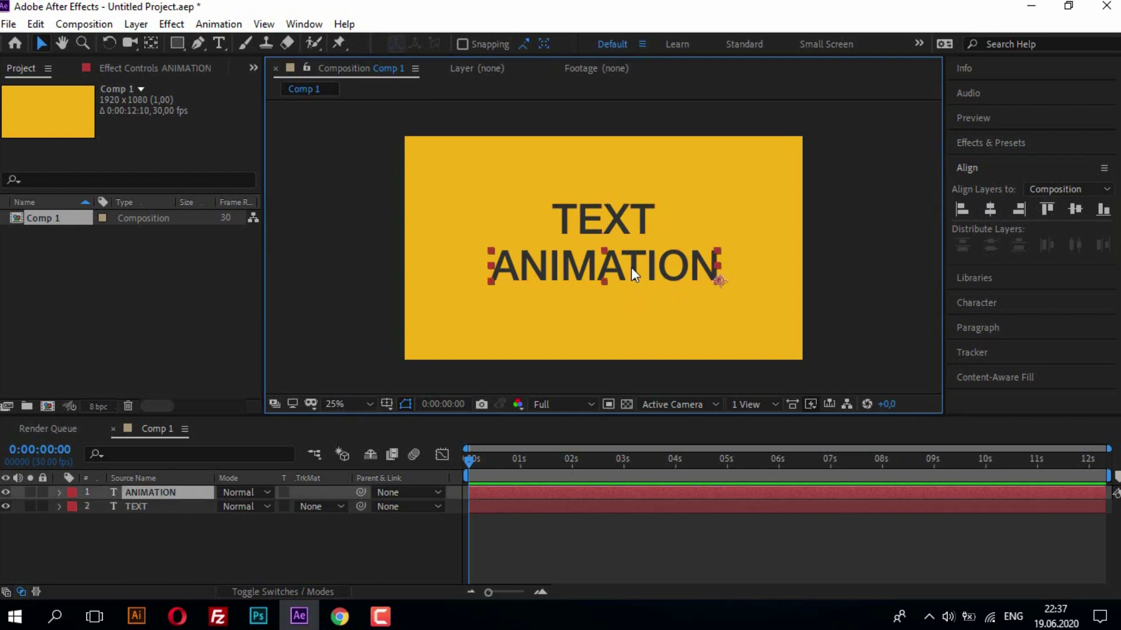
{"action": "left_click", "coordinate": [642, 227], "text": "shift"}
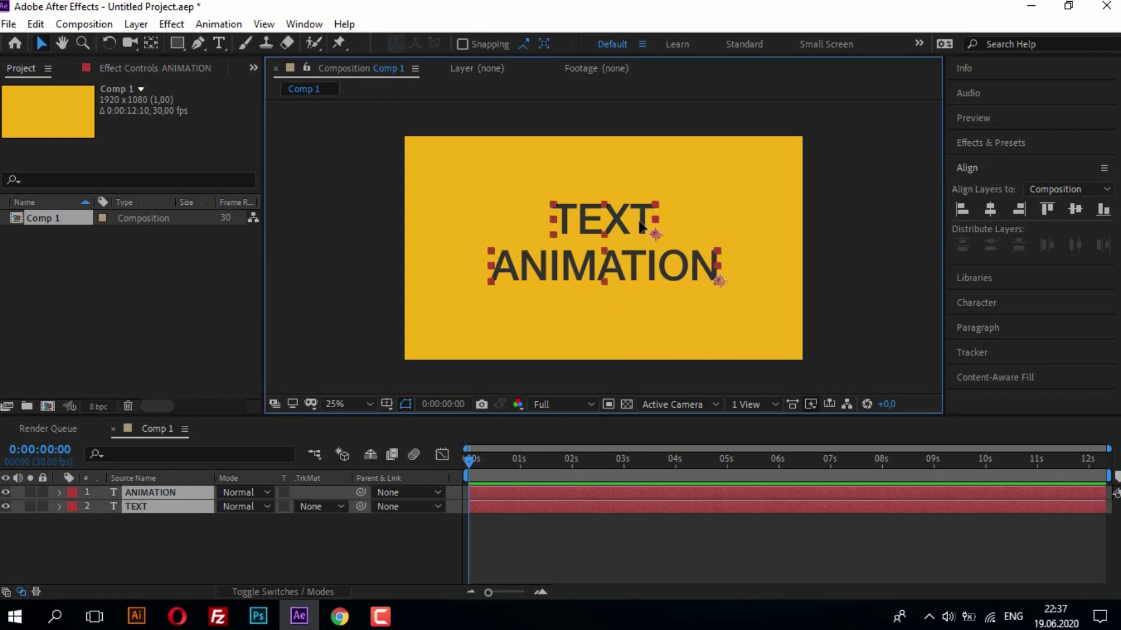
{"action": "key", "text": "shift+Down"}
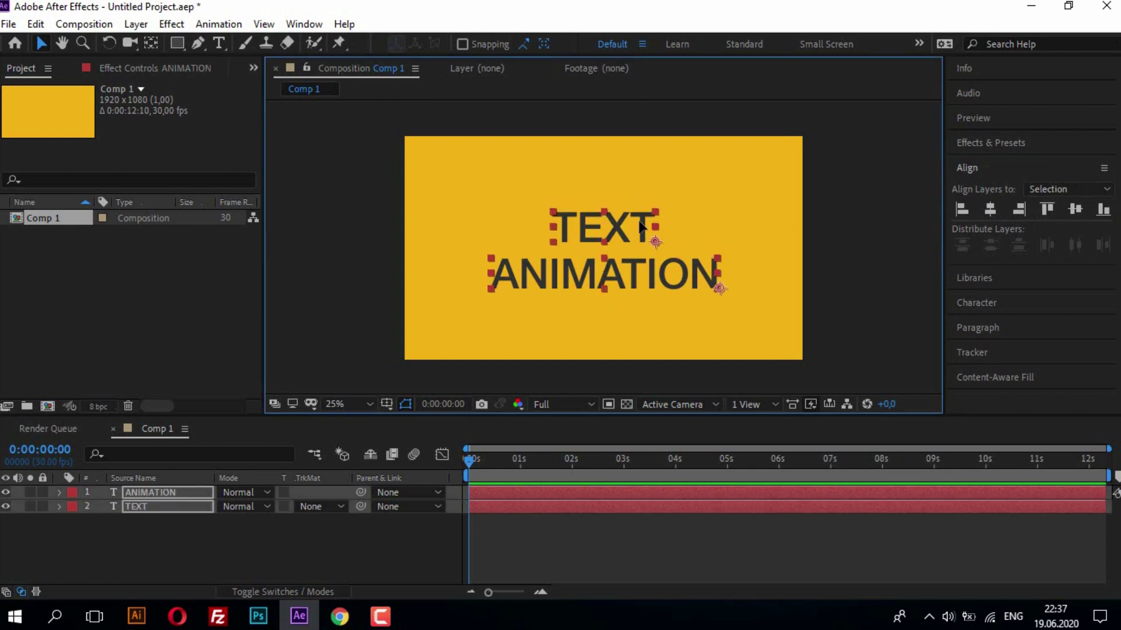
{"action": "key", "text": "Up"}
{"action": "key", "text": "Up"}
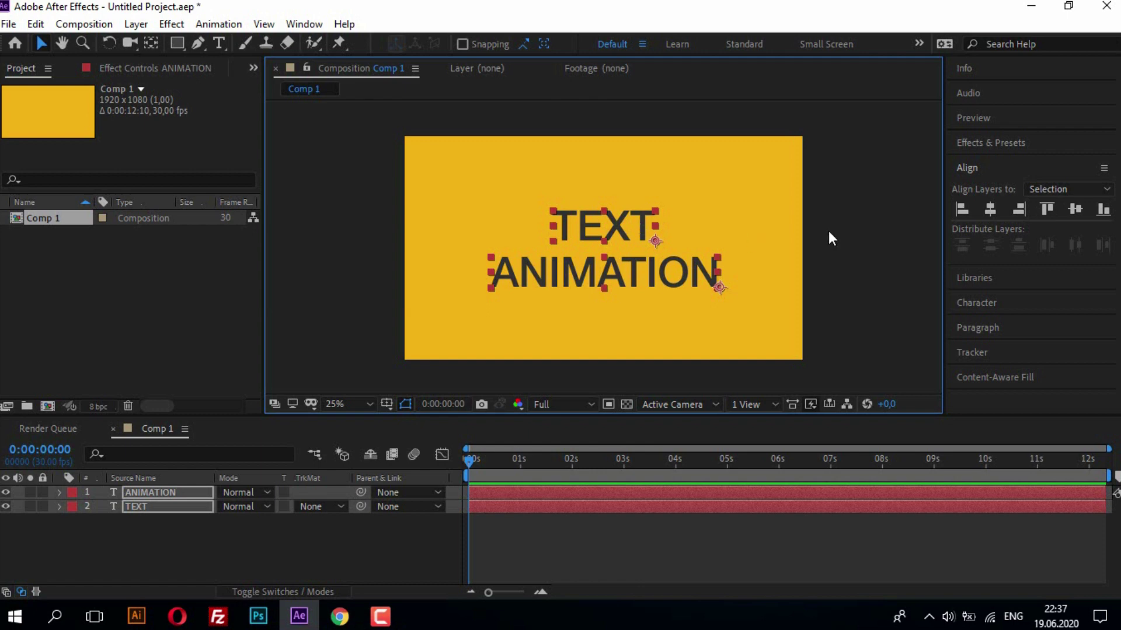
{"action": "left_click", "coordinate": [844, 234]}
Change the fill color of both the ANIMATION and TEXT layers to white.
{"action": "left_click", "coordinate": [701, 274]}
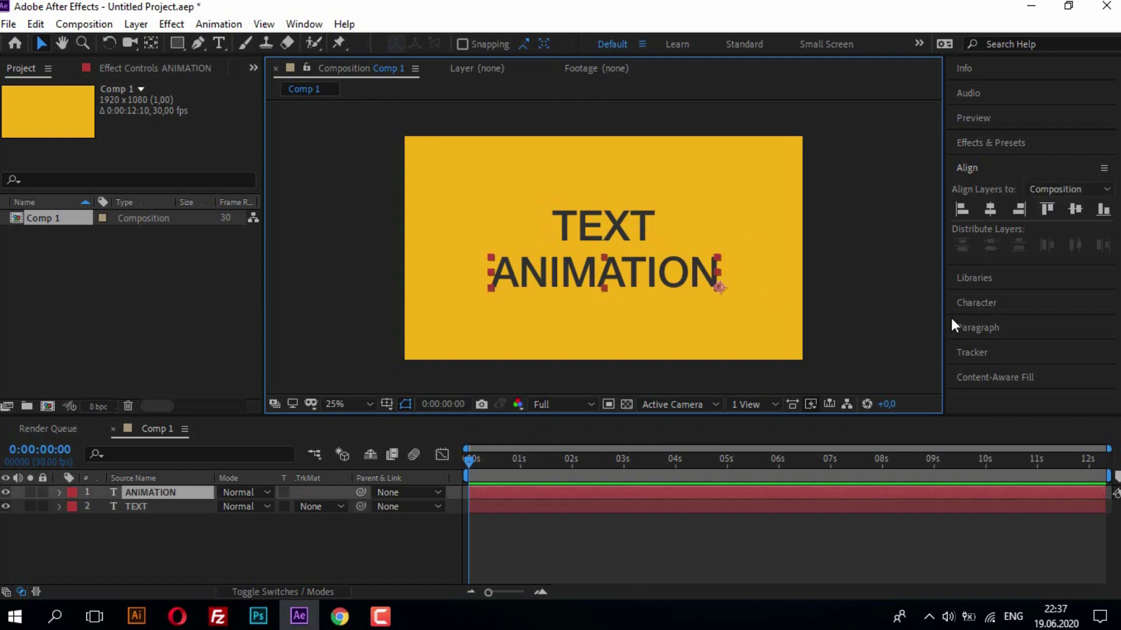
{"action": "left_click", "coordinate": [992, 302]}
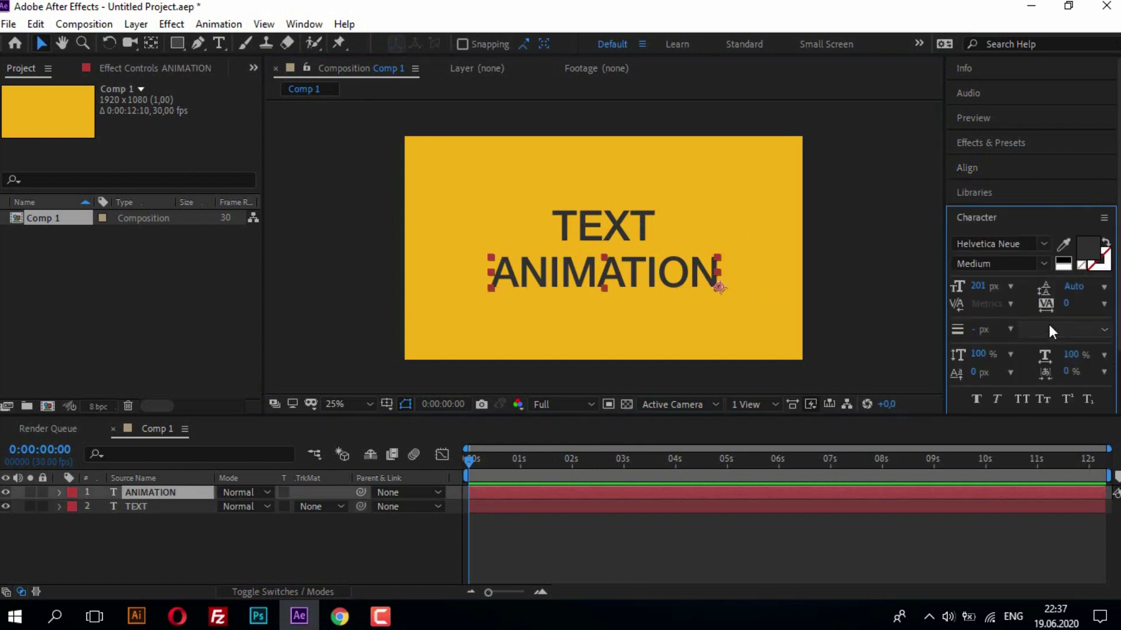
{"action": "left_click", "coordinate": [608, 233], "text": "shift"}
{"action": "left_click", "coordinate": [1093, 250]}
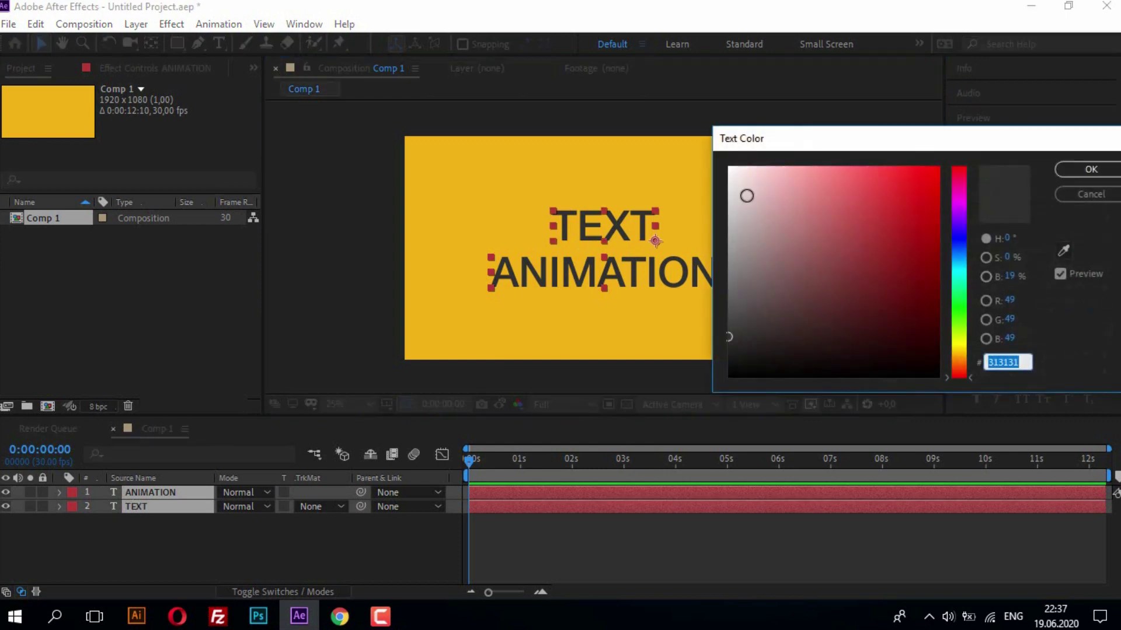
{"action": "left_click_drag", "start_coordinate": [746, 196], "coordinate": [694, 146]}
{"action": "left_click", "coordinate": [1076, 168]}
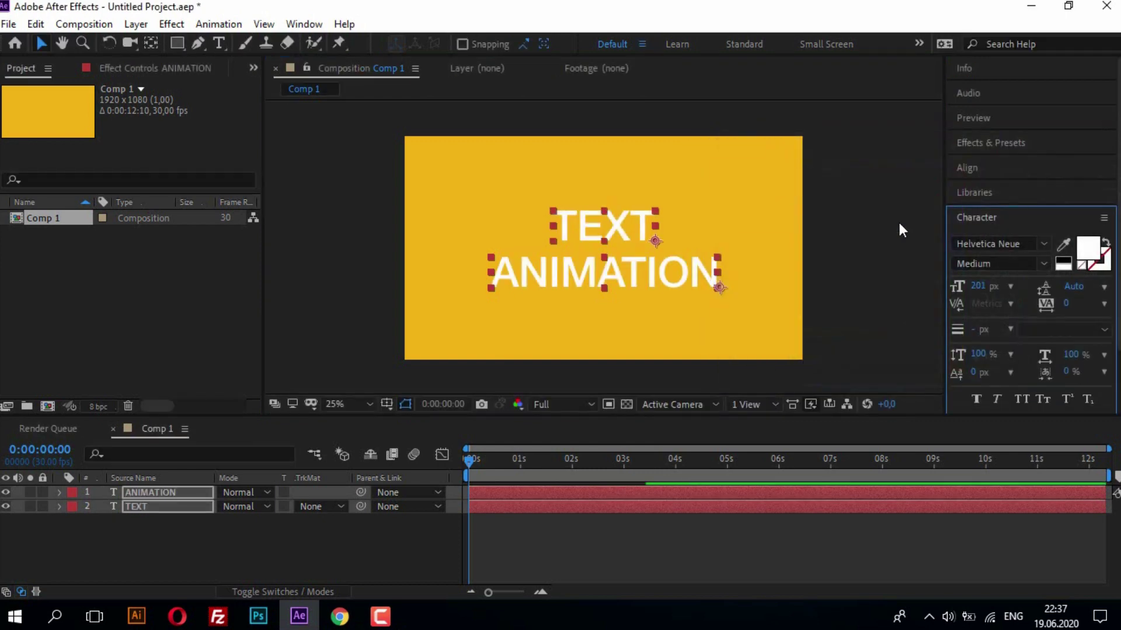
{"action": "left_click", "coordinate": [874, 225]}
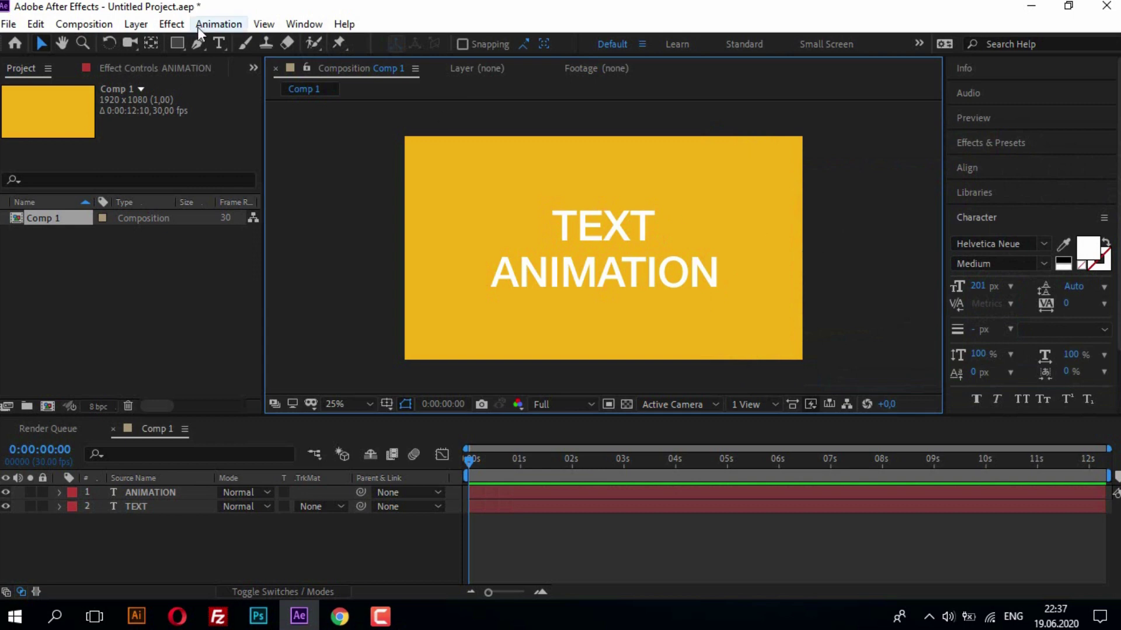
Draw a filled rectangle covering the TEXT line directly above ANIMATION, widening and shifting it to extend past both ends of ANIMATION.
{"action": "left_click", "coordinate": [177, 43]}
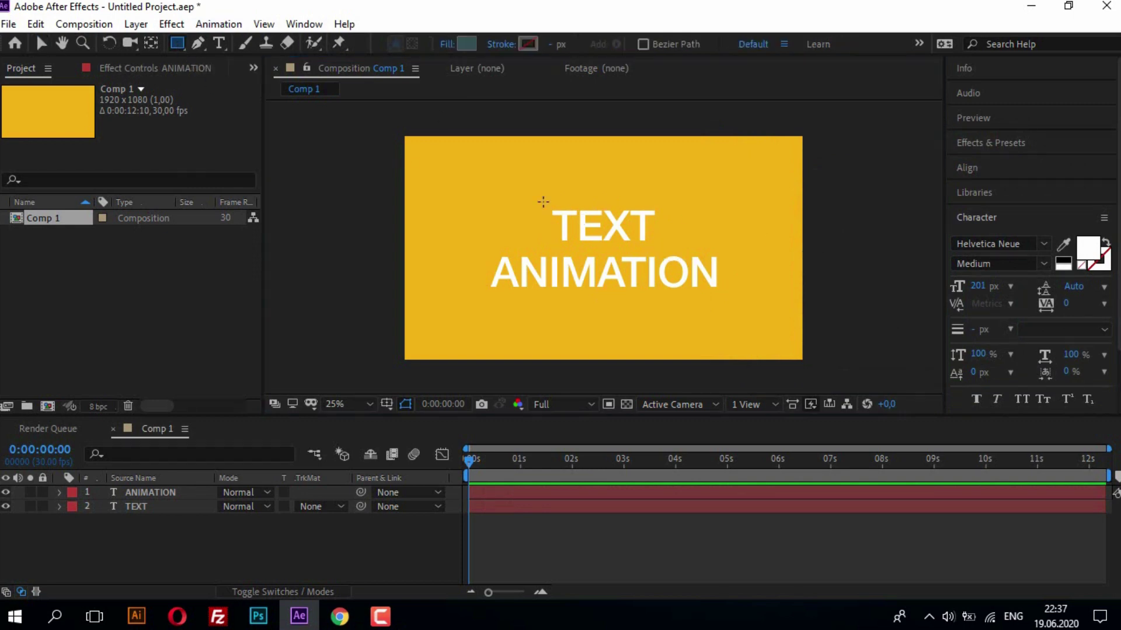
{"action": "mouse_move", "coordinate": [499, 170]}
{"action": "left_mouse_down"}
{"action": "mouse_move", "coordinate": [514, 207]}
{"action": "mouse_move", "coordinate": [748, 254]}
{"action": "left_mouse_up"}
{"action": "key", "text": "v"}
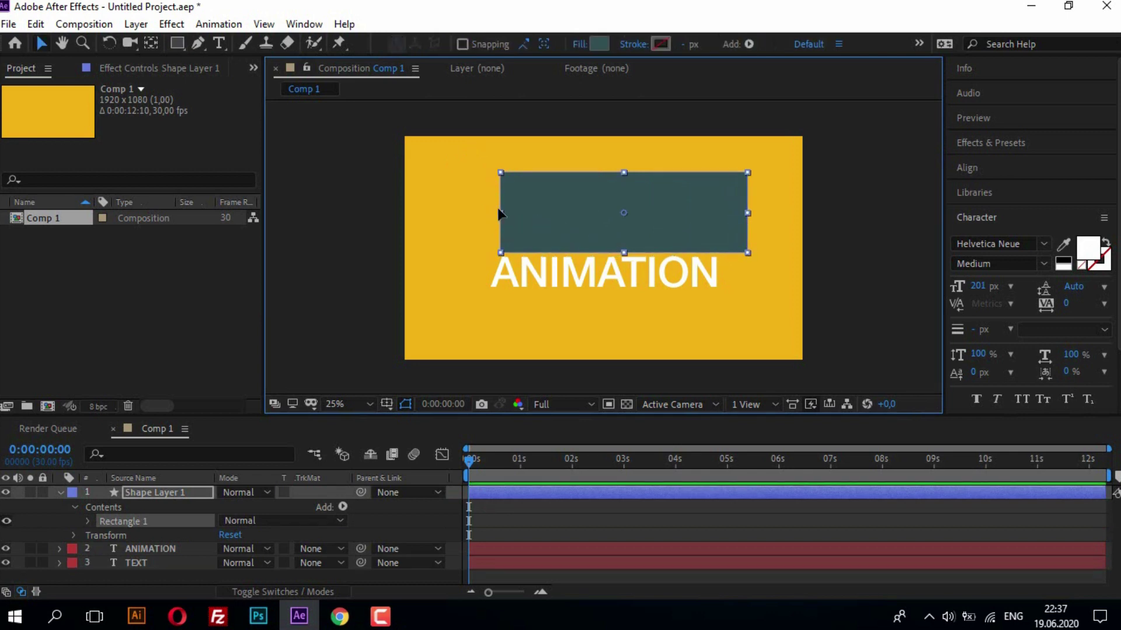
{"action": "left_click_drag", "start_coordinate": [500, 212], "coordinate": [487, 210]}
{"action": "left_click_drag", "start_coordinate": [649, 225], "coordinate": [634, 225]}
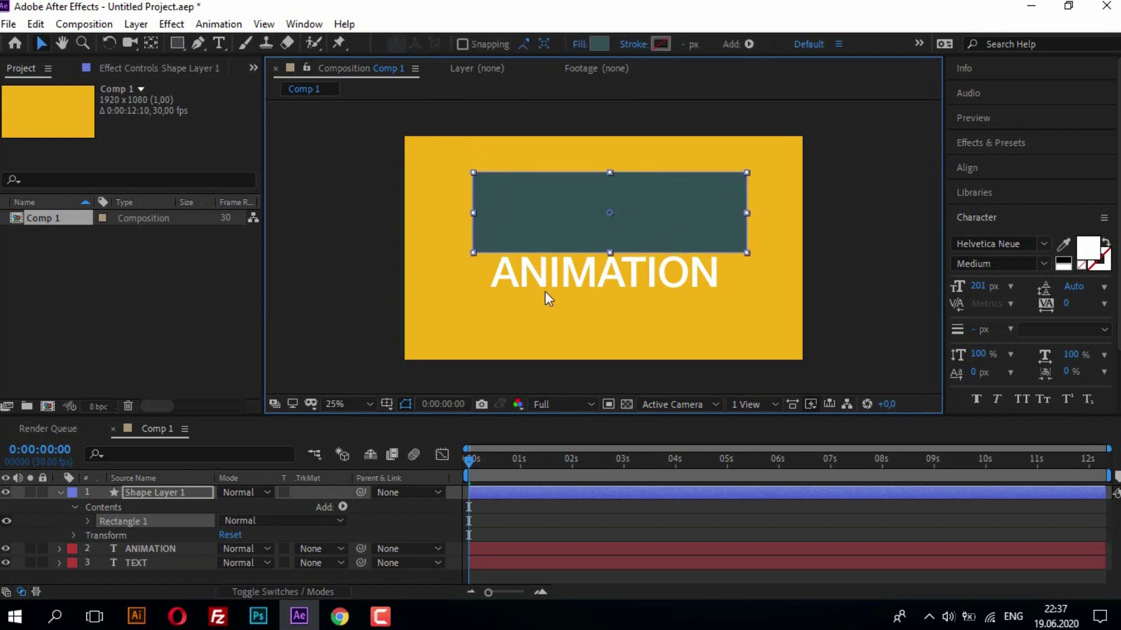
Rename the new rectangle's shape layer to Animation.
{"action": "left_click", "coordinate": [60, 493]}
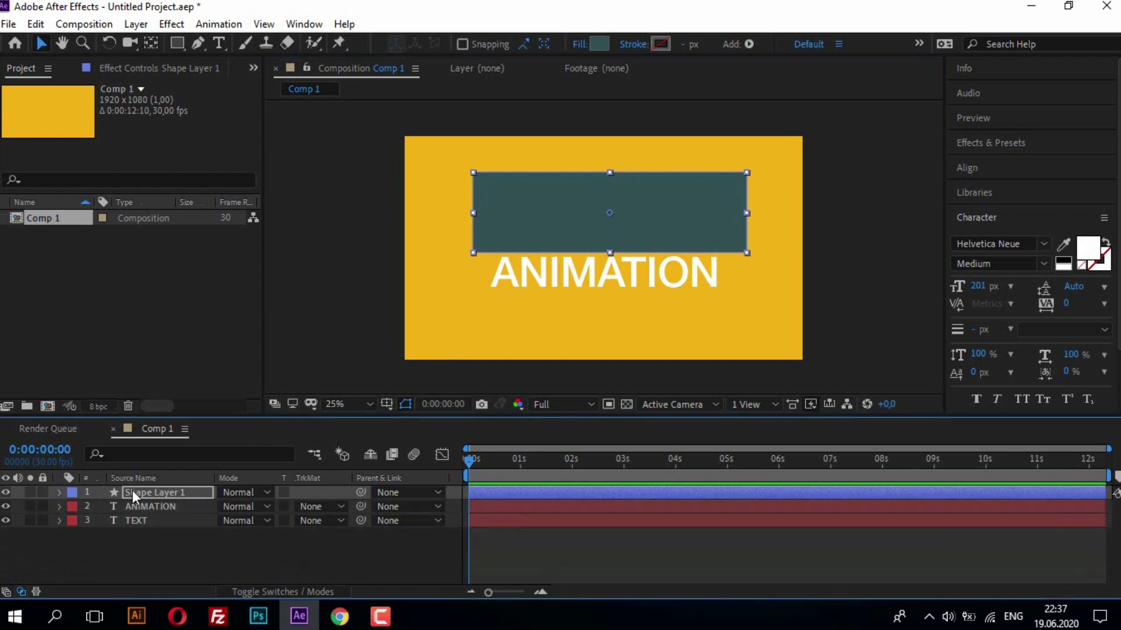
{"action": "right_click", "coordinate": [181, 488]}
{"action": "left_click", "coordinate": [225, 477]}
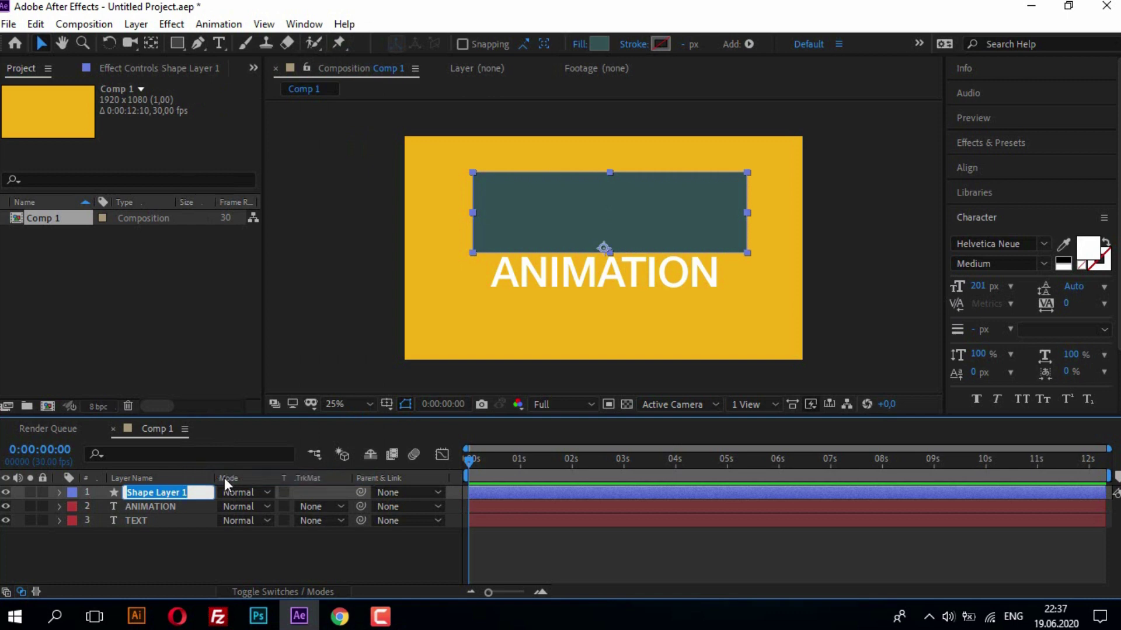
{"action": "type", "text": "An"}
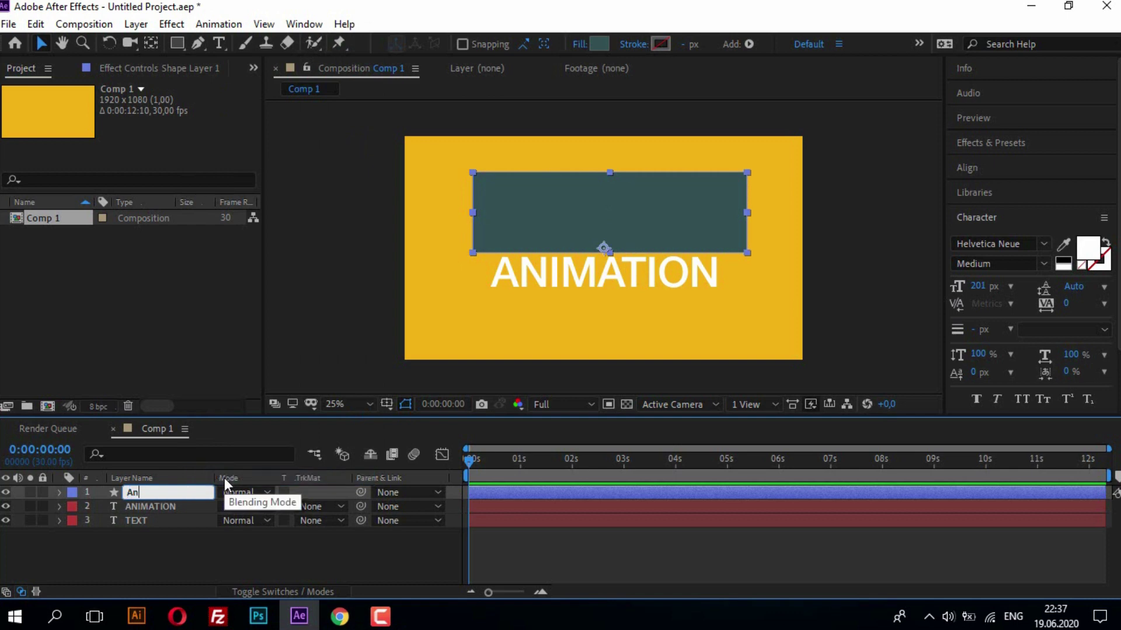
{"action": "type", "text": "imation"}
{"action": "key", "text": "Return"}
Set the ANIMATION text layer's track matte to Alpha Inverted Matte "Animation".
{"action": "left_click", "coordinate": [165, 507]}
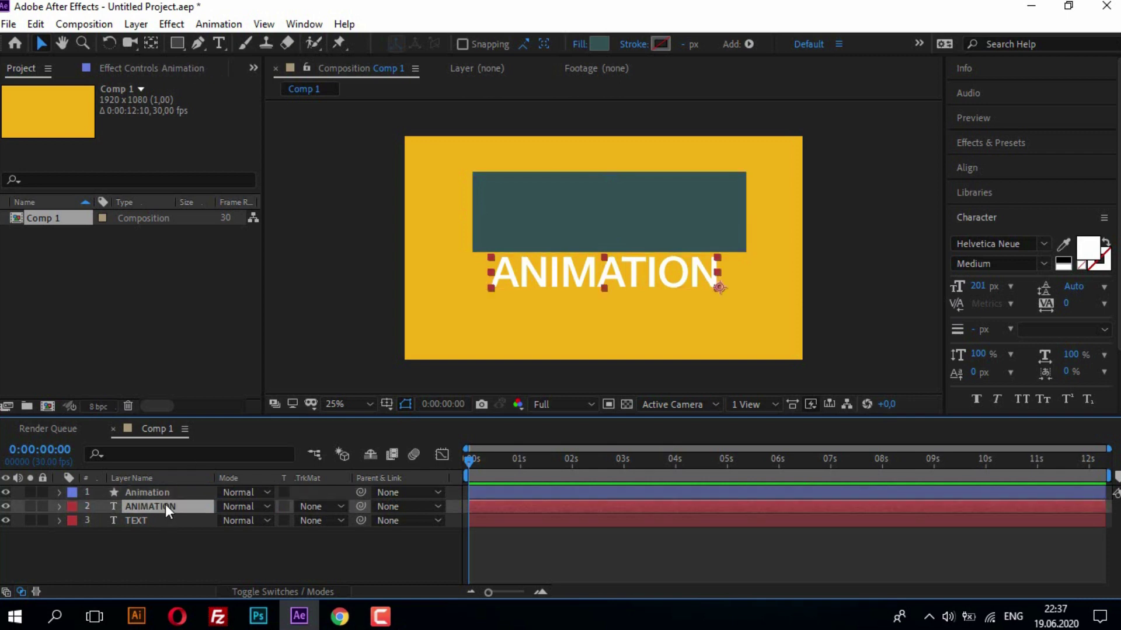
{"action": "left_click", "coordinate": [340, 507]}
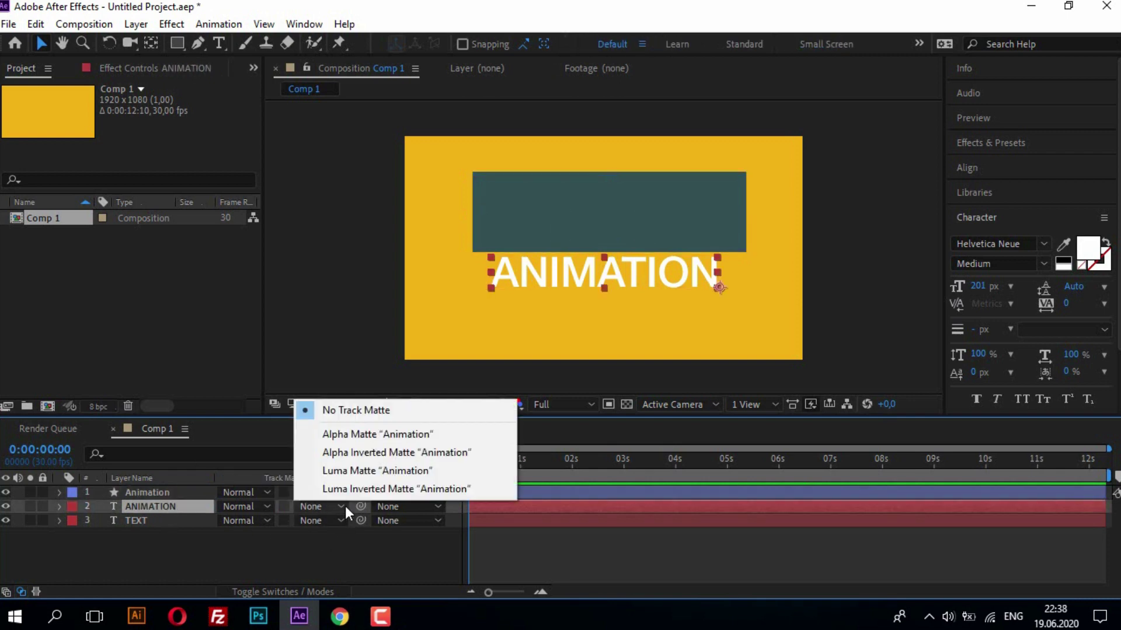
{"action": "left_click", "coordinate": [410, 452]}
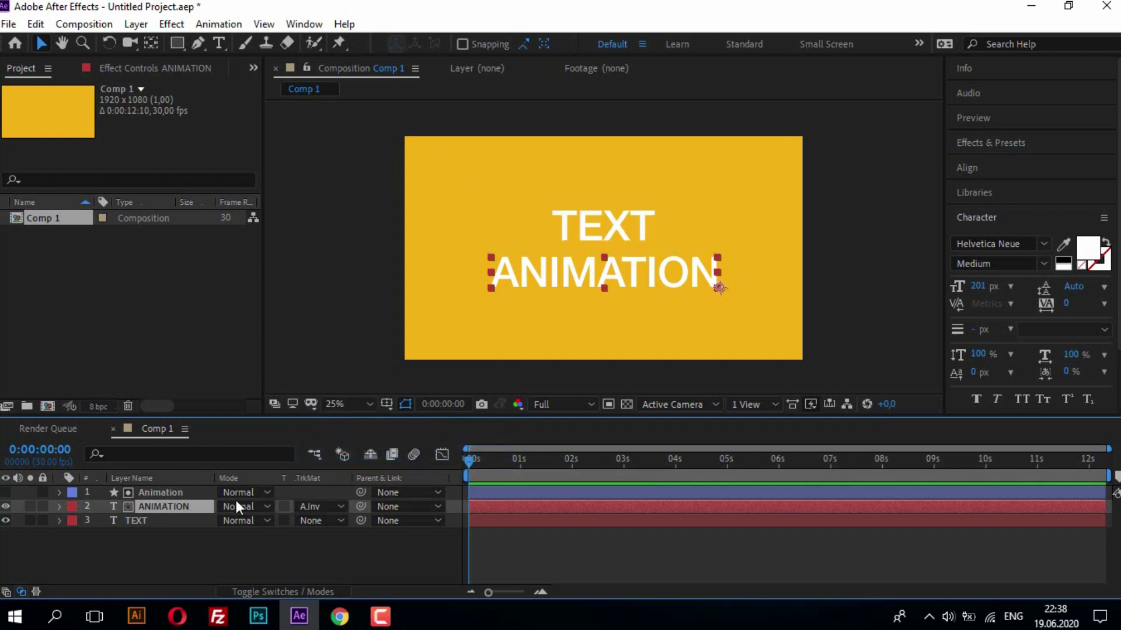
Draw a second rectangle over the ANIMATION line, with its upper edge just below TEXT, and narrow it to slightly wider than TEXT.
{"action": "left_click", "coordinate": [159, 520]}
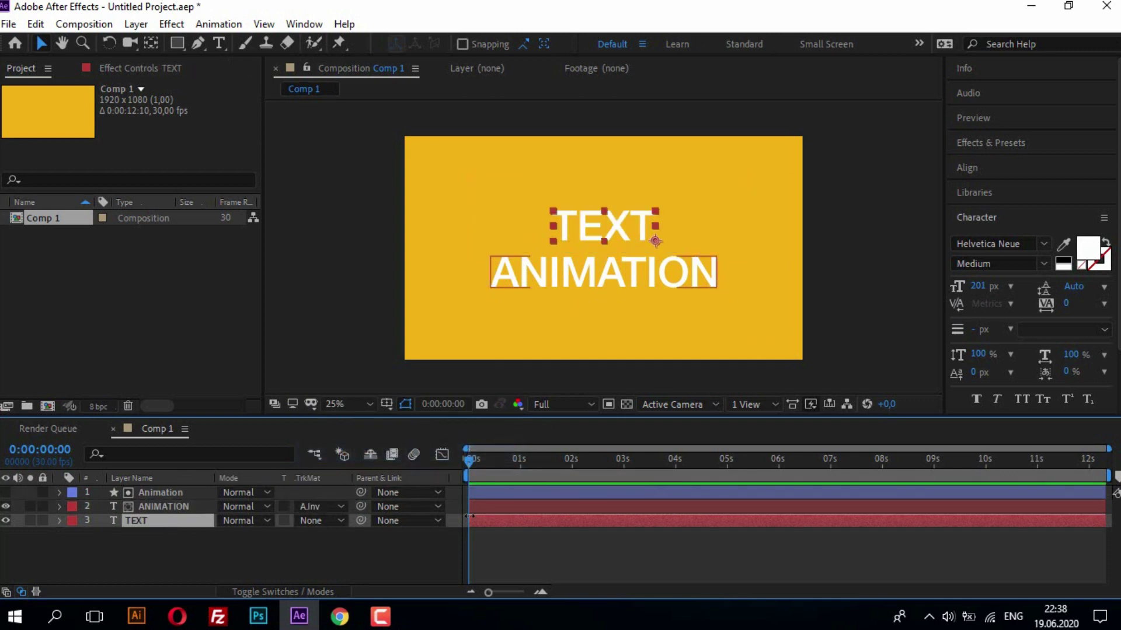
{"action": "left_click", "coordinate": [451, 547]}
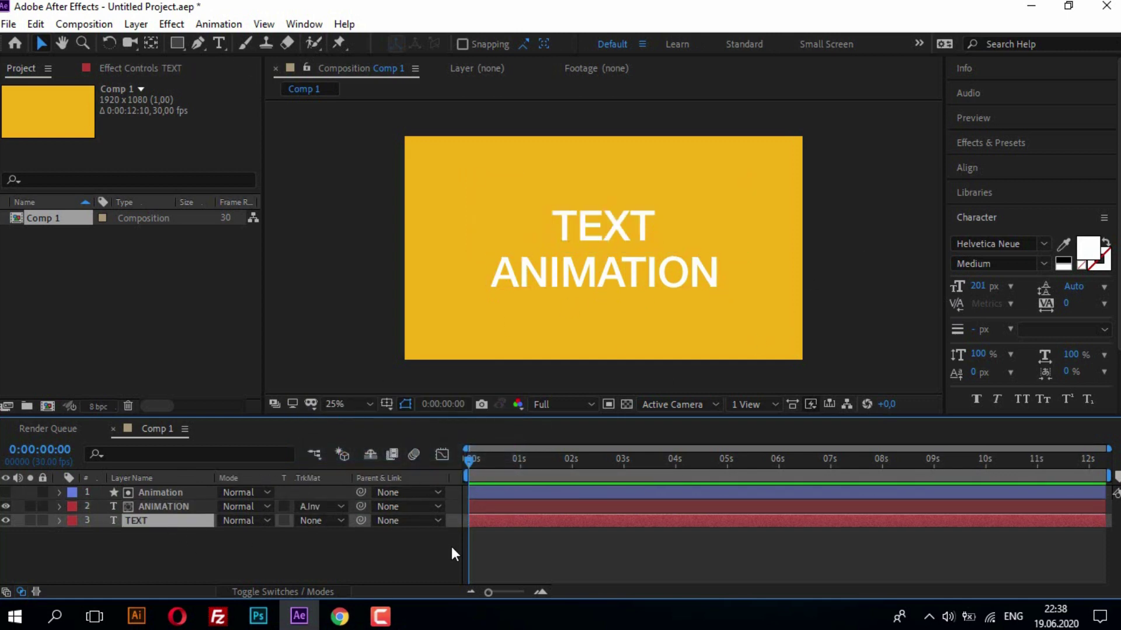
{"action": "left_click", "coordinate": [177, 43]}
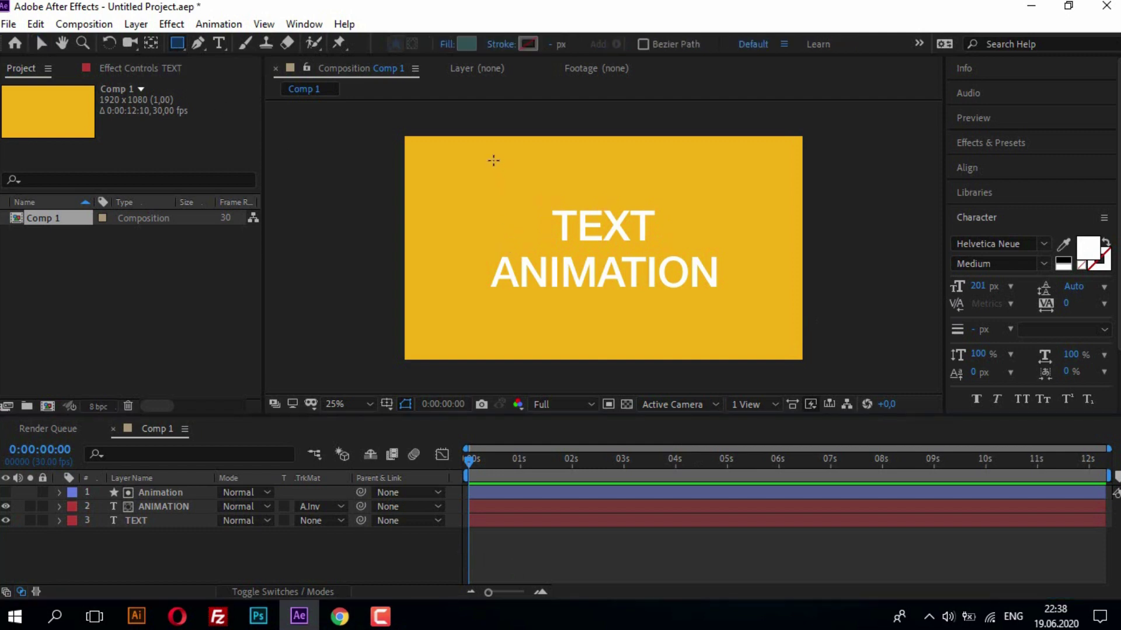
{"action": "left_click_drag", "start_coordinate": [489, 153], "coordinate": [521, 183]}
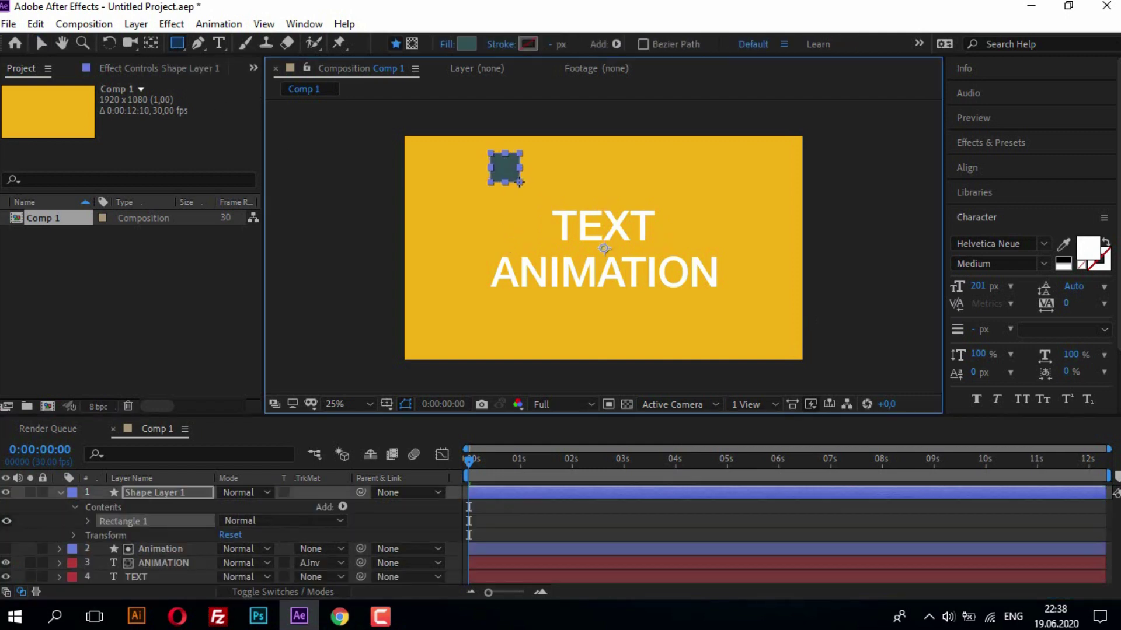
{"action": "key", "text": "ctrl+z"}
{"action": "mouse_move", "coordinate": [456, 243]}
{"action": "left_mouse_down"}
{"action": "mouse_move", "coordinate": [474, 262]}
{"action": "mouse_move", "coordinate": [615, 308]}
{"action": "mouse_move", "coordinate": [738, 316]}
{"action": "left_mouse_up"}
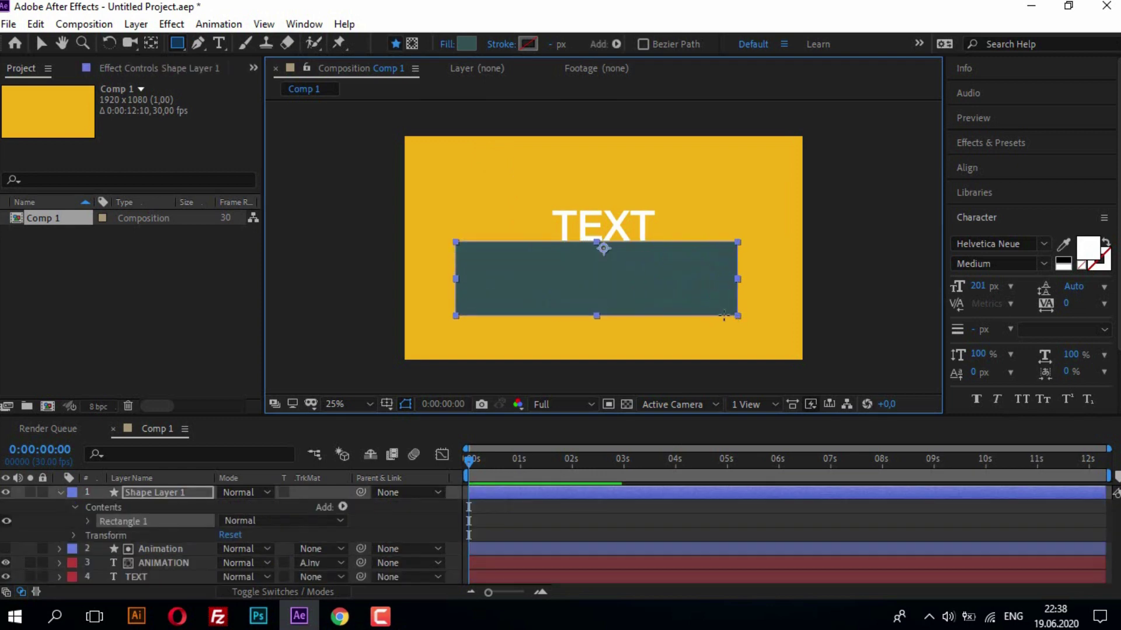
{"action": "key", "text": "v"}
{"action": "left_click_drag", "start_coordinate": [690, 276], "coordinate": [690, 279]}
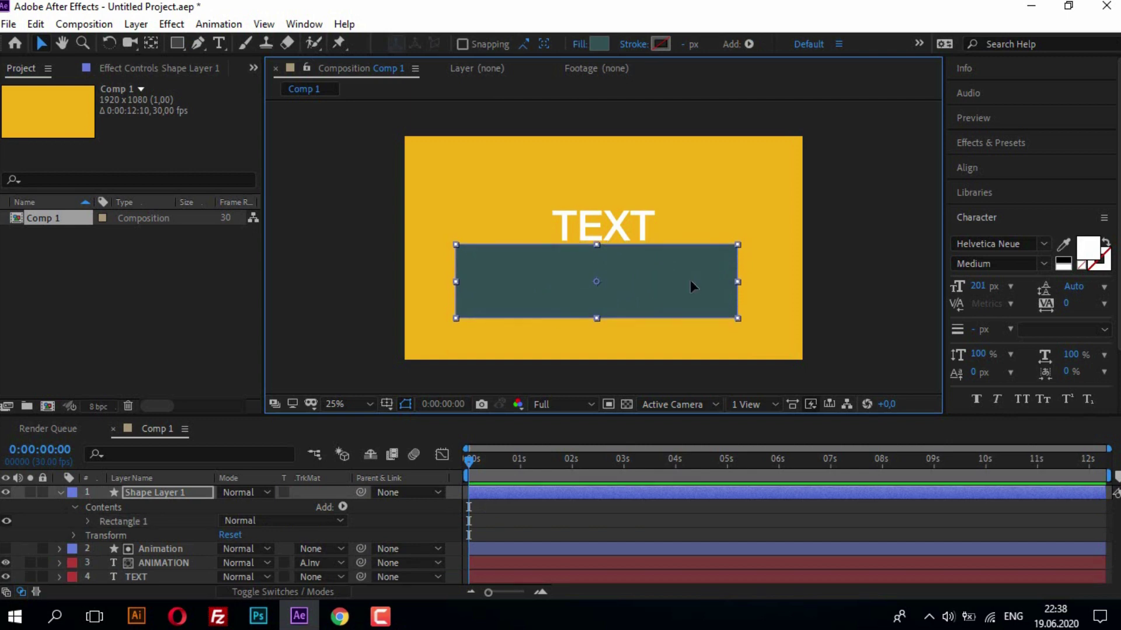
{"action": "key", "text": "Up"}
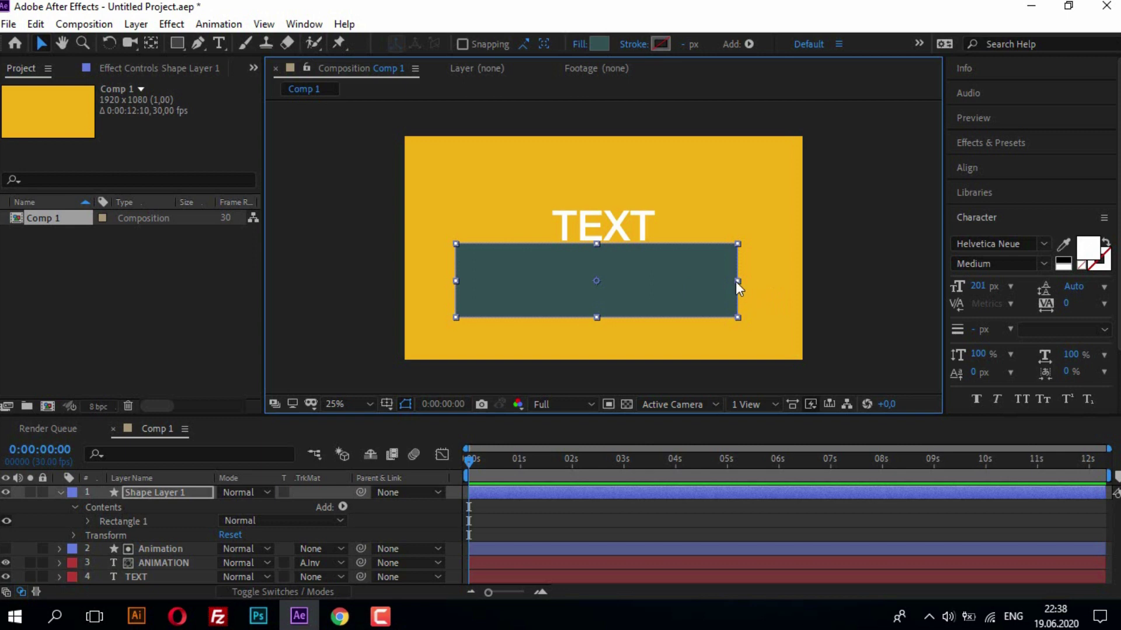
{"action": "left_click_drag", "start_coordinate": [737, 281], "coordinate": [690, 283]}
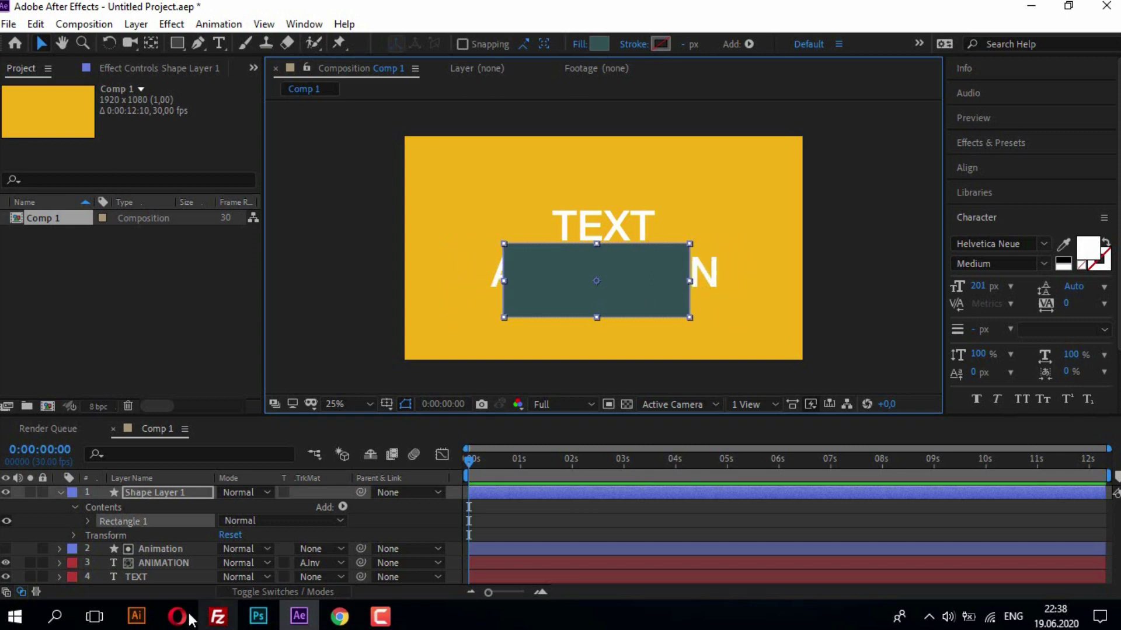
Rename the second rectangle's shape layer to Text.
{"action": "left_click", "coordinate": [60, 493]}
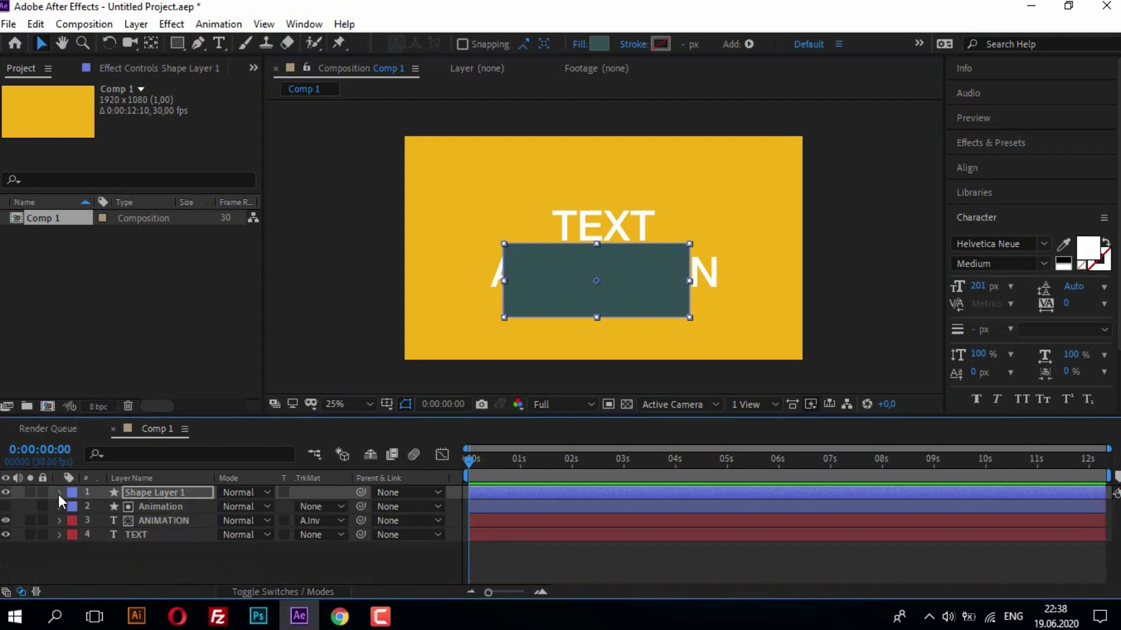
{"action": "right_click", "coordinate": [177, 495]}
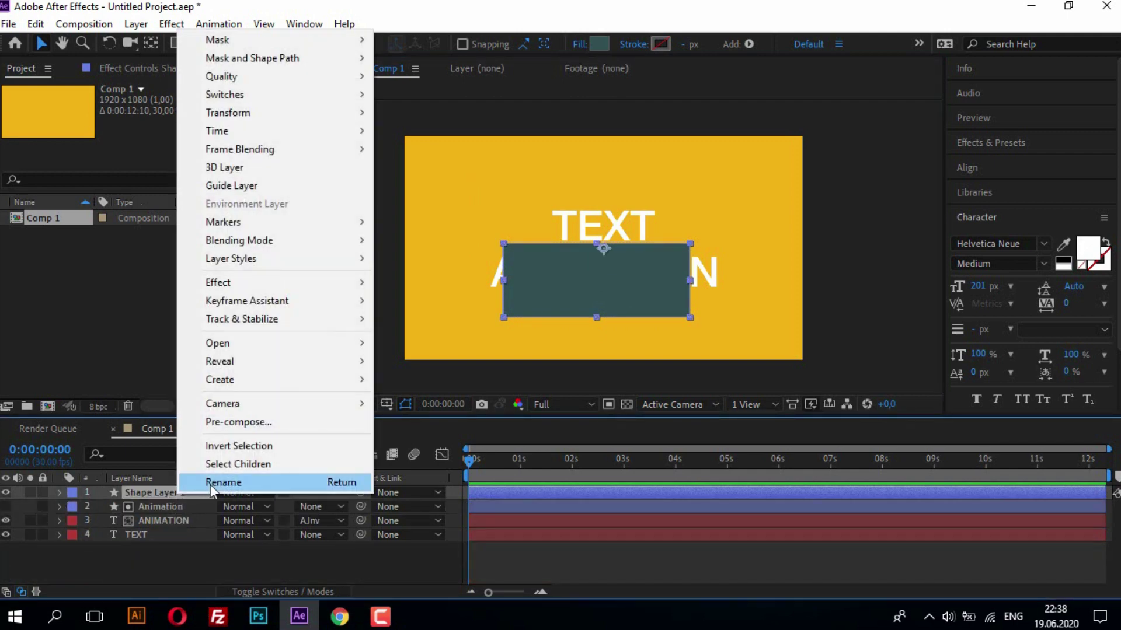
{"action": "left_click", "coordinate": [210, 485]}
{"action": "type", "text": "T"}
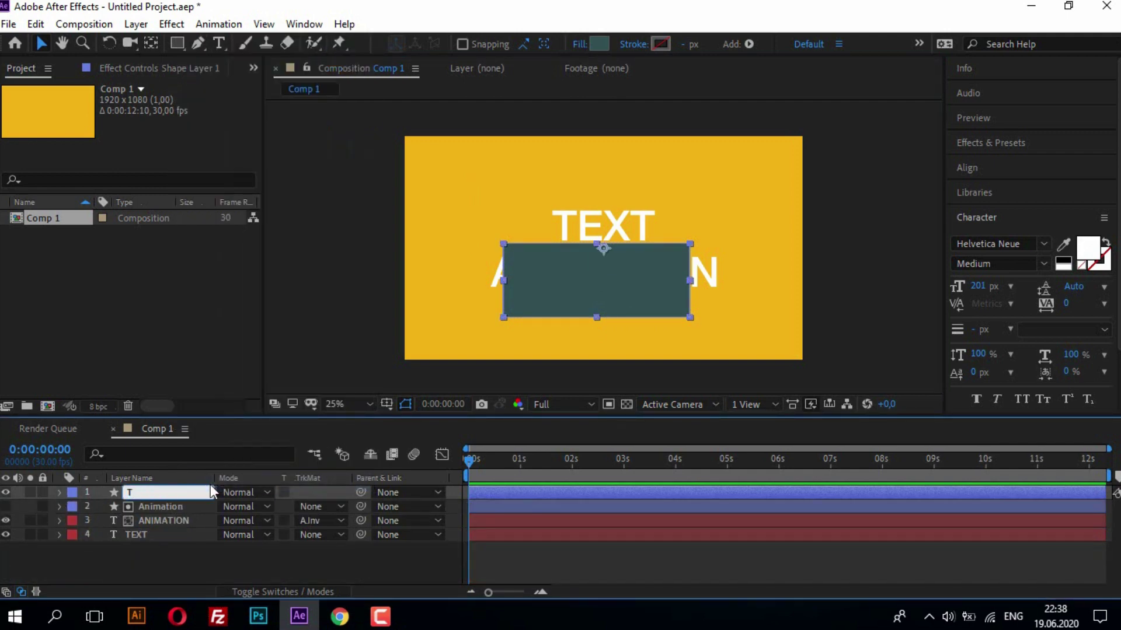
{"action": "type", "text": "ext"}
{"action": "key", "text": "Return"}
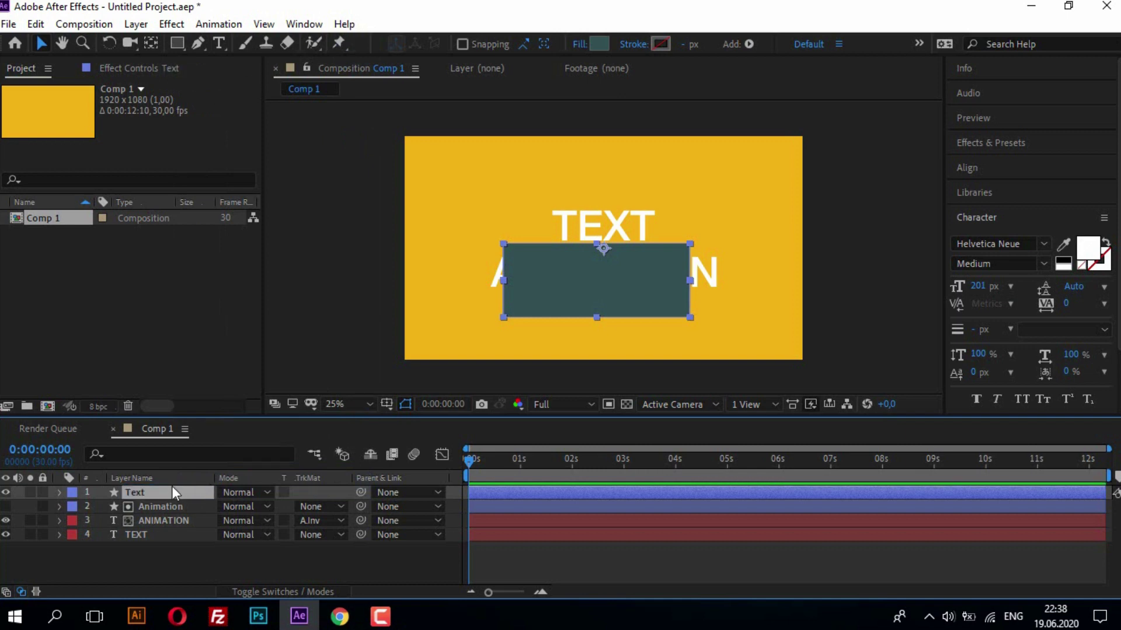
Move the Text shape layer directly above the TEXT layer and apply it to TEXT as an alpha inverted matte.
{"action": "left_click_drag", "start_coordinate": [172, 497], "coordinate": [159, 529]}
{"action": "left_click", "coordinate": [141, 534]}
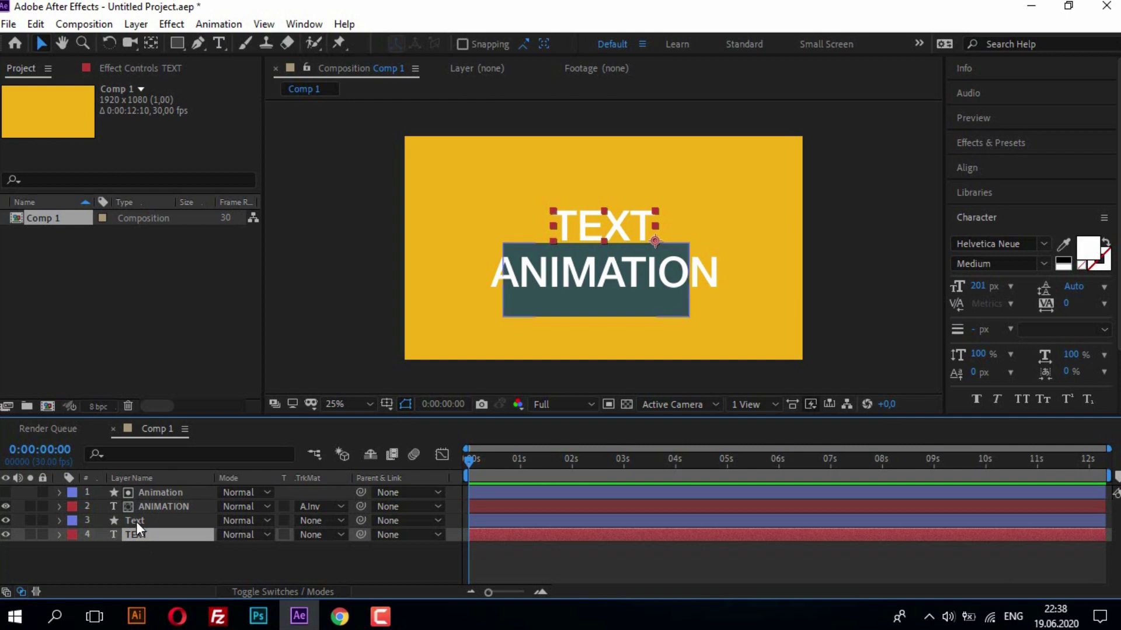
{"action": "left_click", "coordinate": [138, 523]}
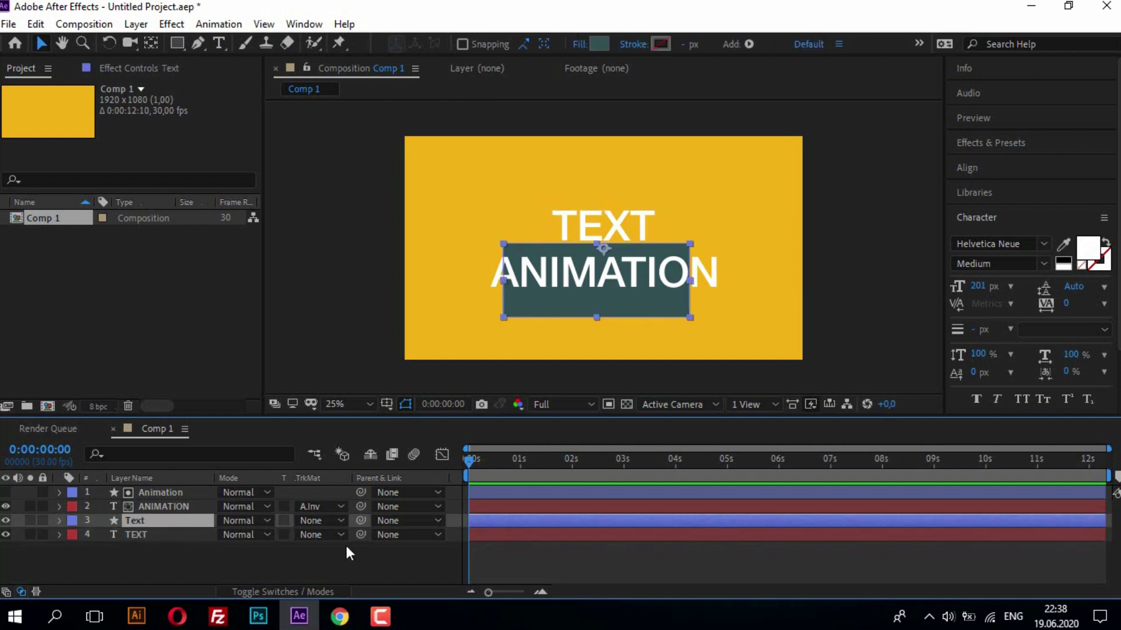
{"action": "left_click", "coordinate": [139, 535]}
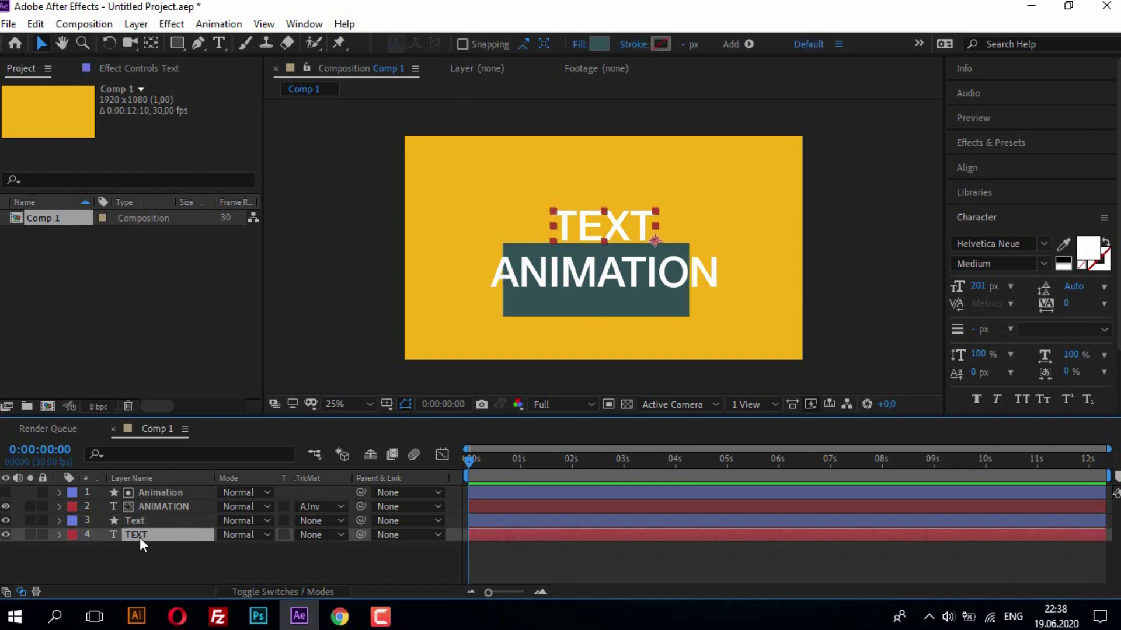
{"action": "left_click", "coordinate": [337, 534]}
{"action": "left_click", "coordinate": [369, 482]}
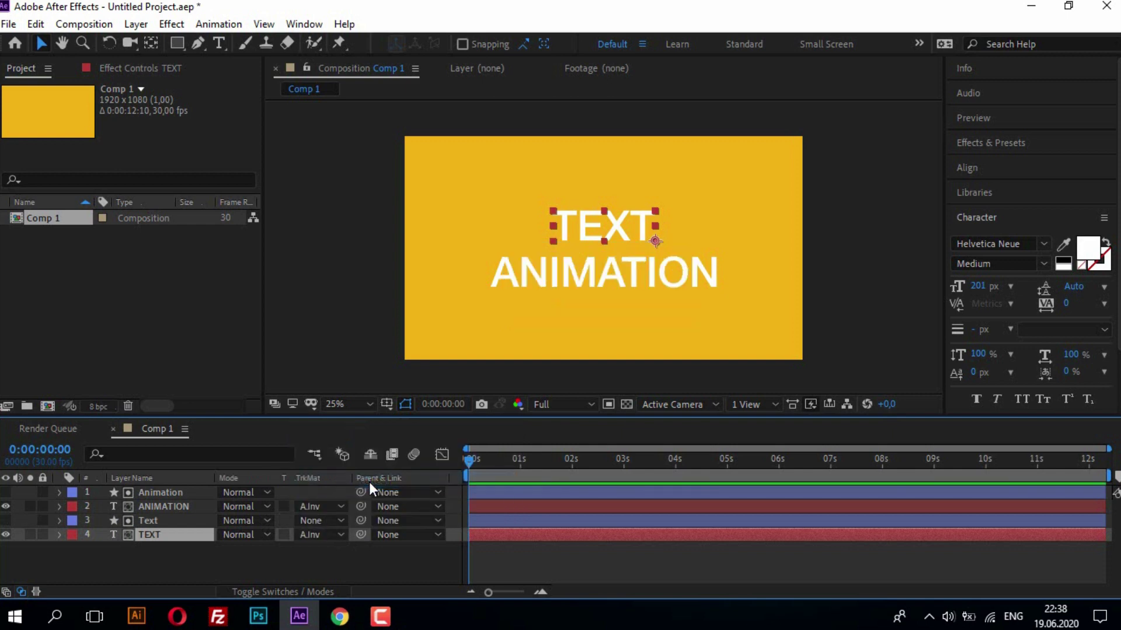
Add Position keyframes to both the ANIMATION and TEXT text layers at 0:00:00:00.
{"action": "left_click", "coordinate": [853, 255]}
{"action": "left_click", "coordinate": [169, 504]}
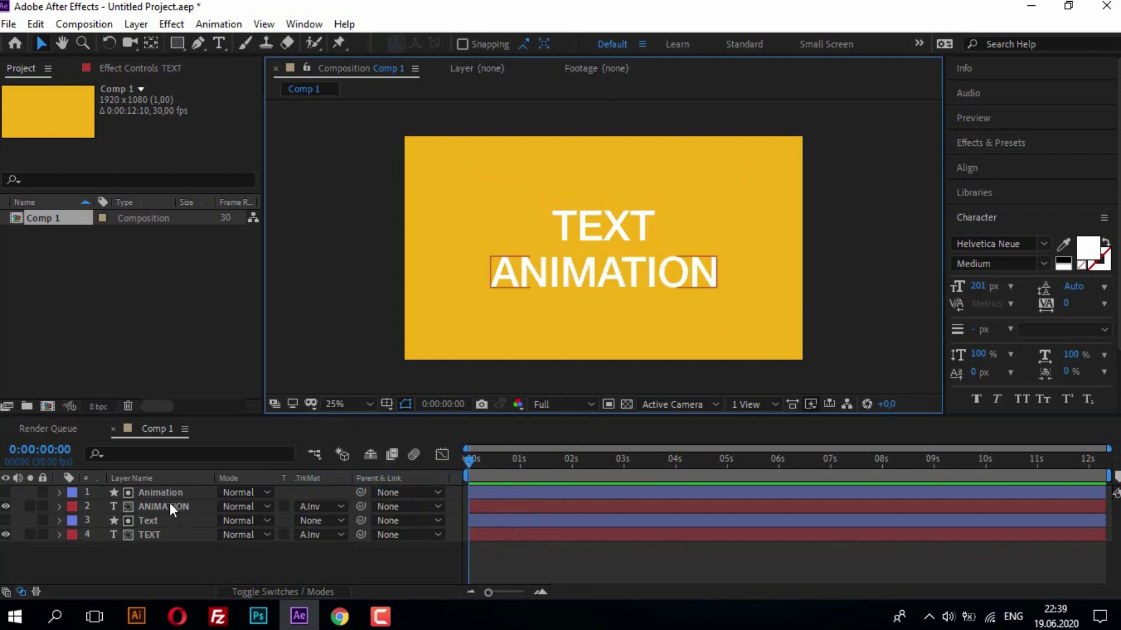
{"action": "left_click", "coordinate": [162, 534], "text": "ctrl"}
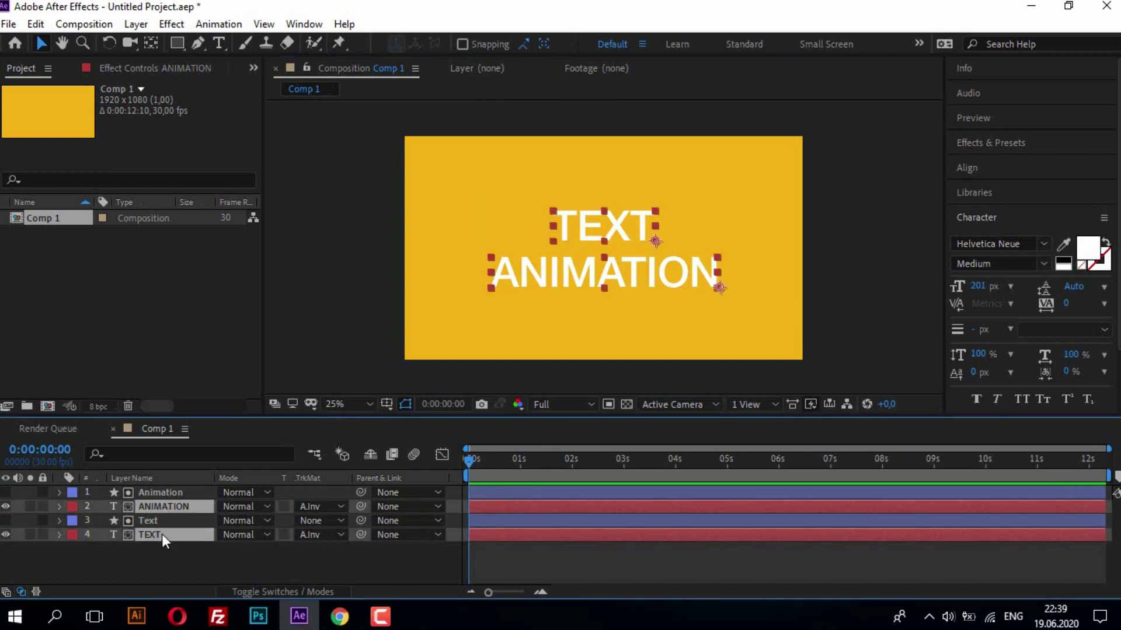
{"action": "left_click", "coordinate": [59, 506]}
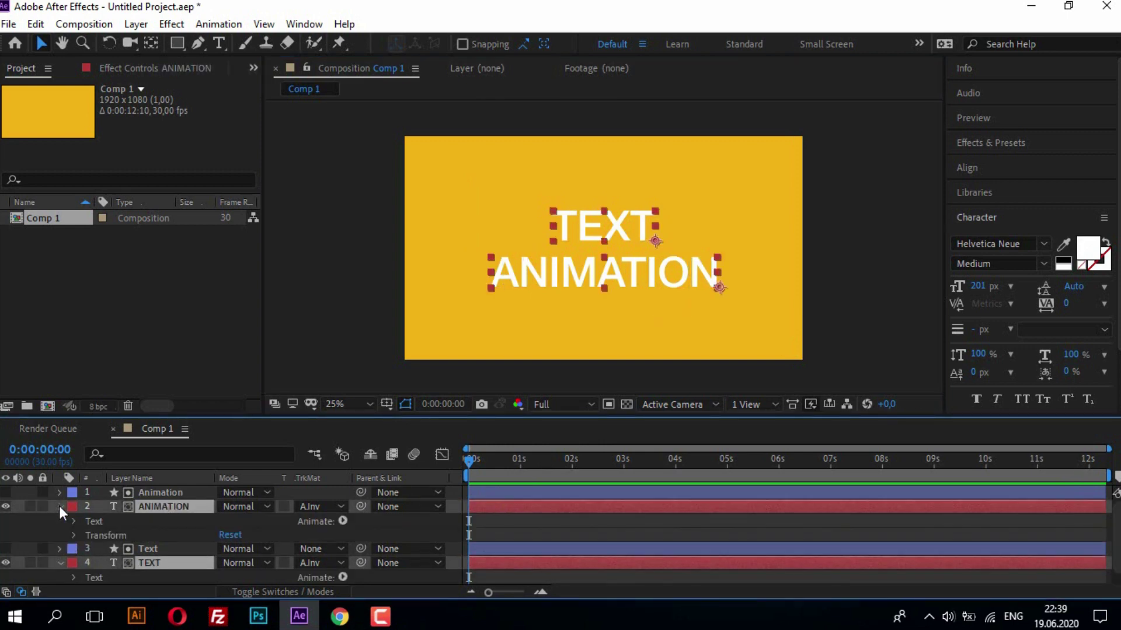
{"action": "left_click", "coordinate": [74, 535]}
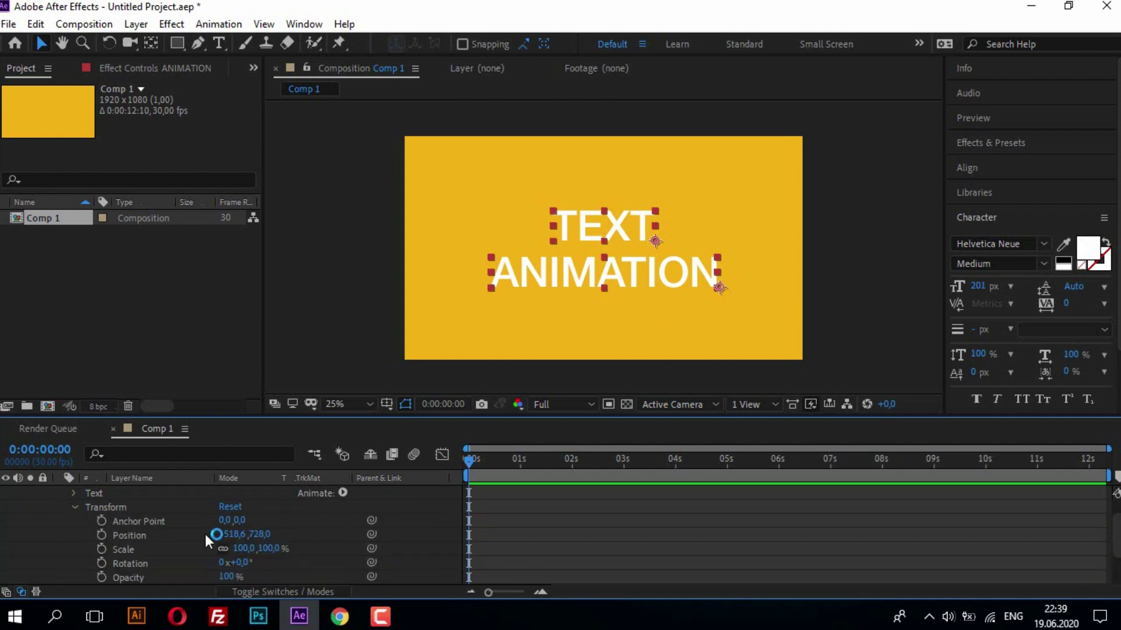
{"action": "left_click", "coordinate": [102, 536]}
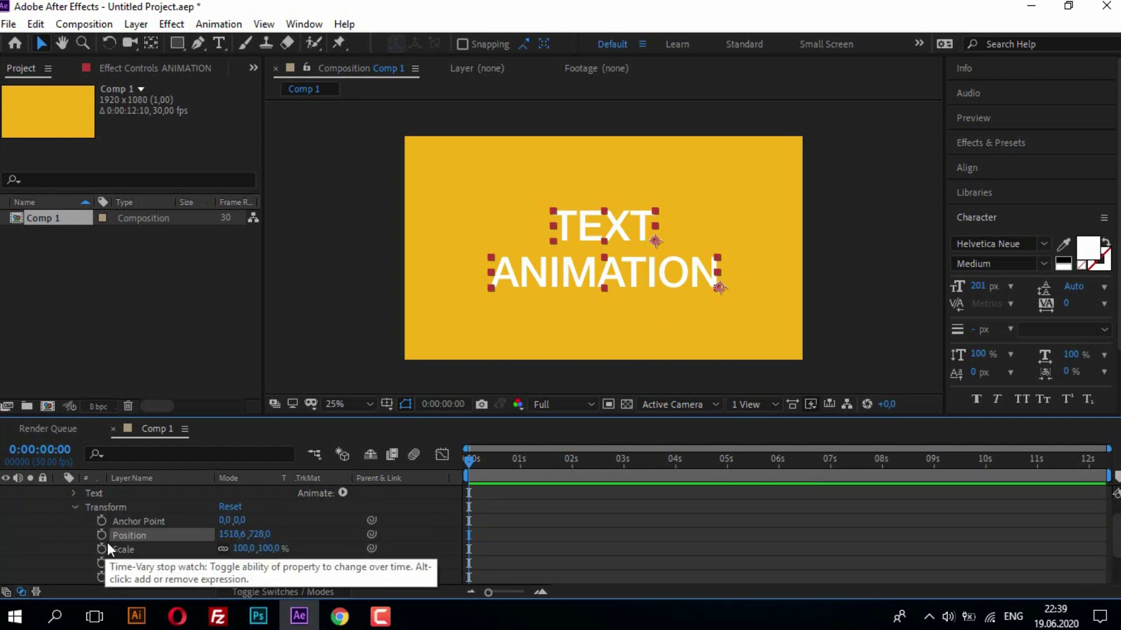
{"action": "scroll", "coordinate": [107, 519], "scroll_direction": "up", "scroll_amount": 1}
{"action": "left_click", "coordinate": [62, 508]}
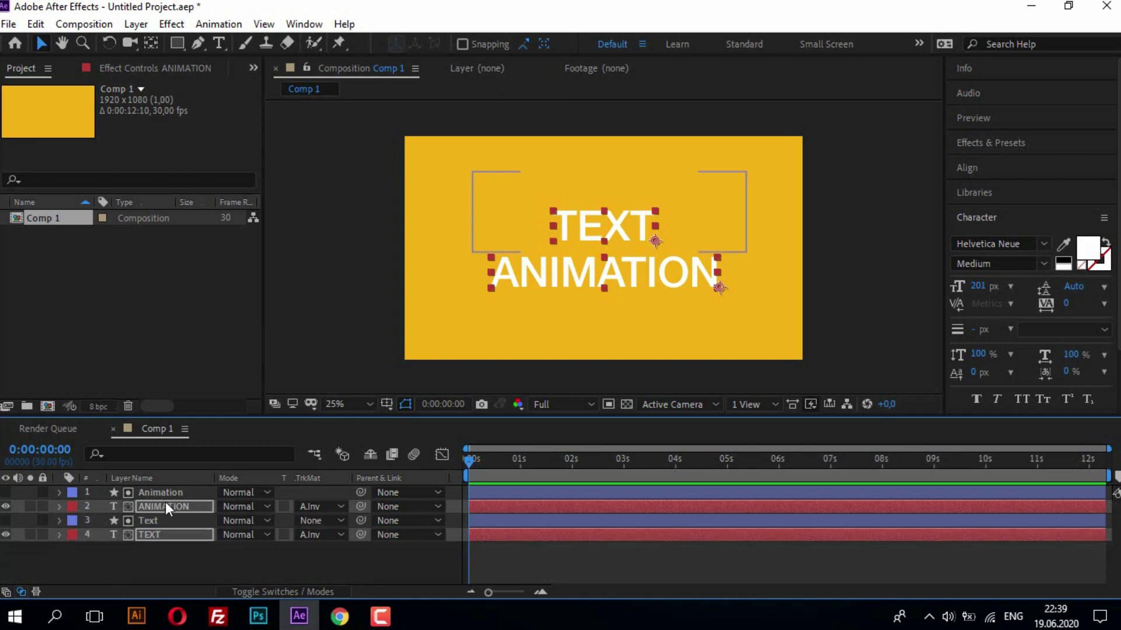
{"action": "key", "text": "p"}
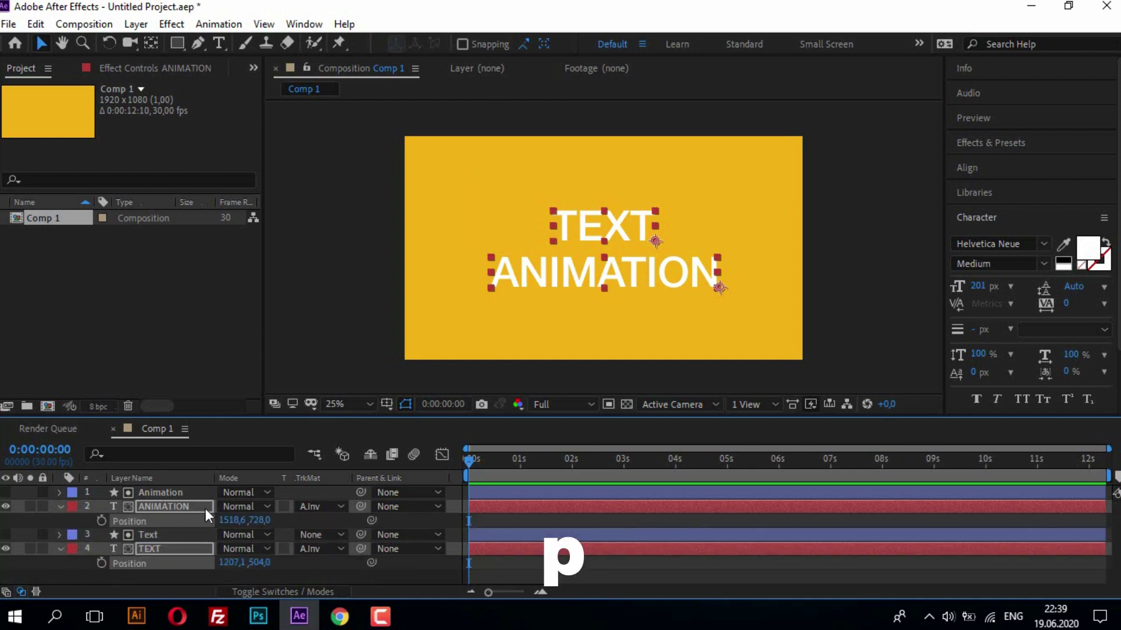
{"action": "left_click", "coordinate": [101, 520]}
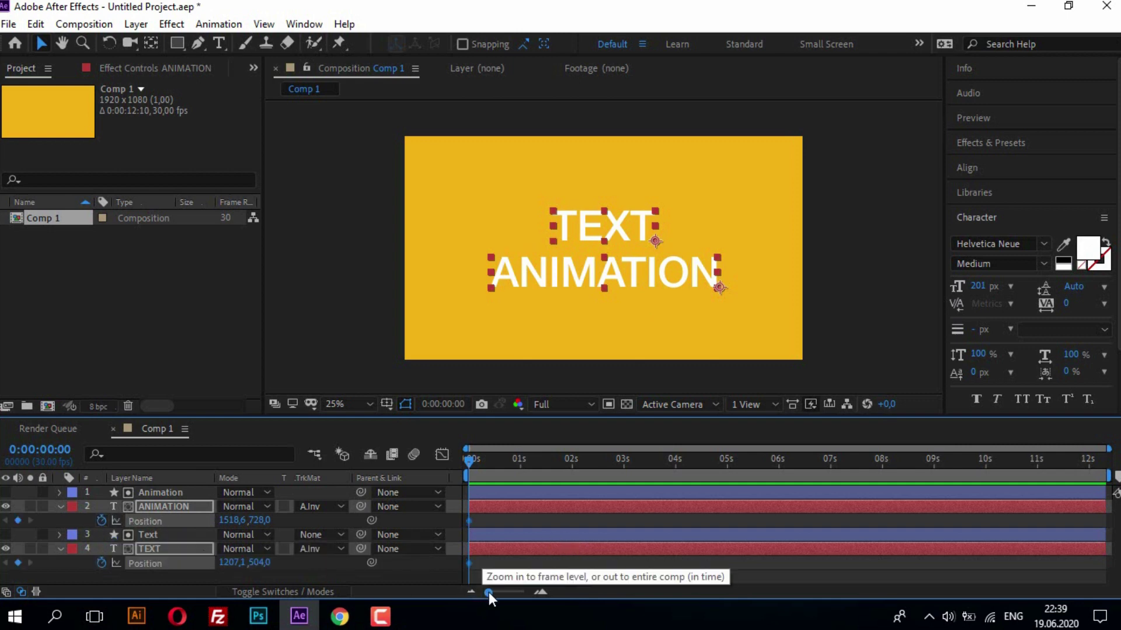
Add a second Position keyframe to both the ANIMATION and TEXT text layers at 0:00:01:00.
{"action": "left_click_drag", "start_coordinate": [489, 593], "coordinate": [509, 587]}
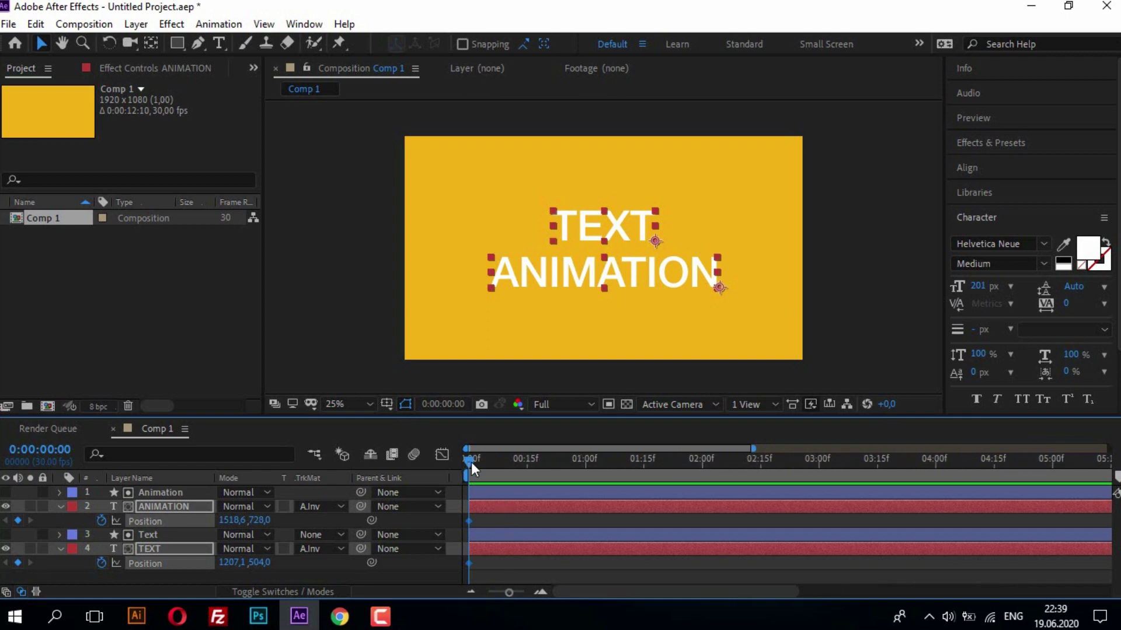
{"action": "left_click_drag", "start_coordinate": [471, 460], "coordinate": [586, 457]}
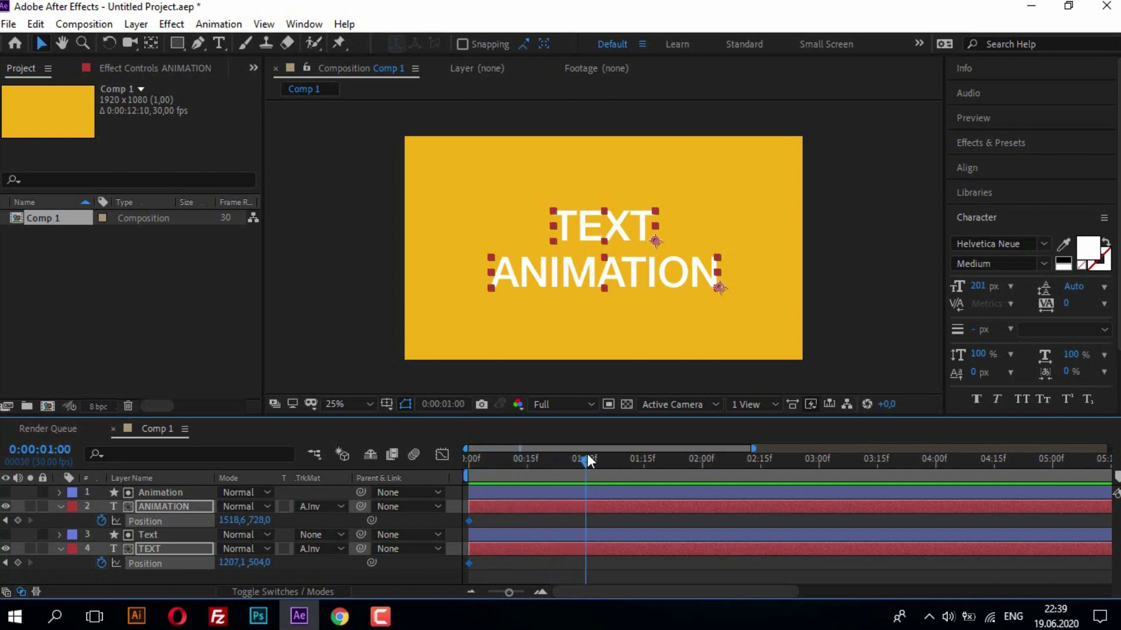
{"action": "left_click", "coordinate": [20, 519]}
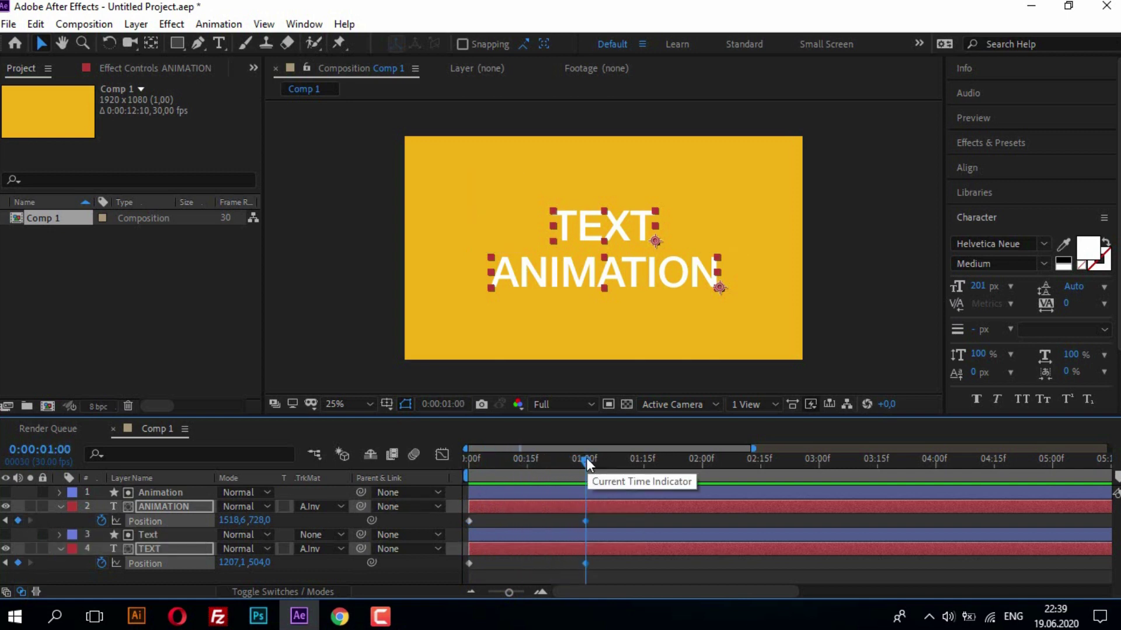
At 0:00:00:00, move TEXT straight down to Y 704 and ANIMATION straight up to Y 532, hiding both behind their mattes.
{"action": "left_click_drag", "start_coordinate": [586, 458], "coordinate": [439, 474]}
{"action": "left_click", "coordinate": [873, 254]}
{"action": "left_click", "coordinate": [613, 226]}
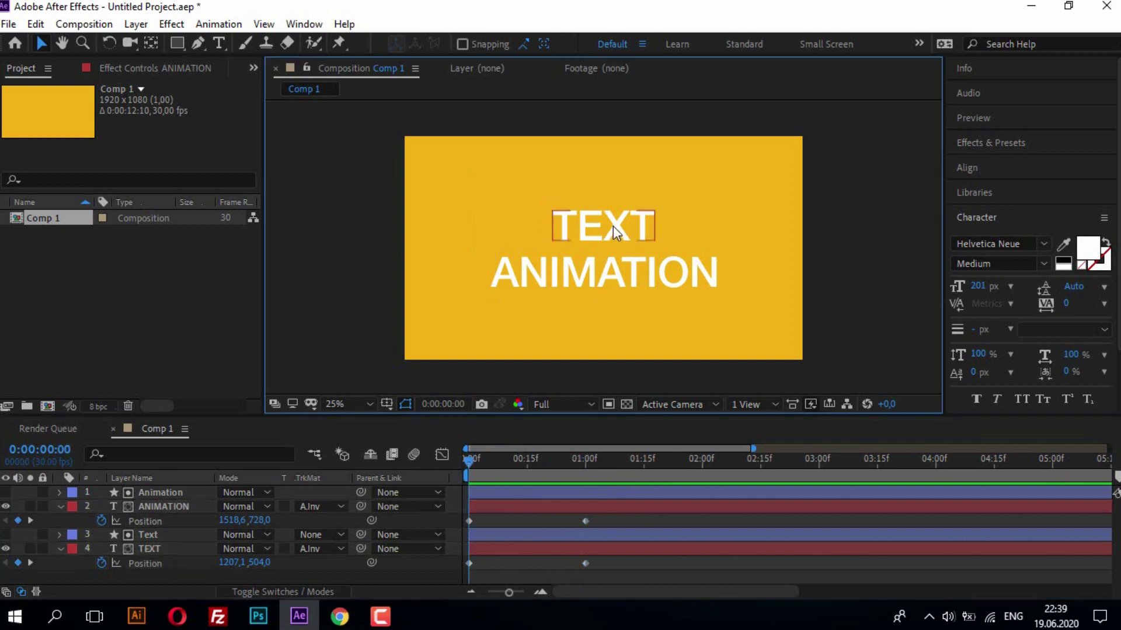
{"action": "left_click_drag", "start_coordinate": [625, 226], "coordinate": [622, 262]}
{"action": "left_click", "coordinate": [709, 278]}
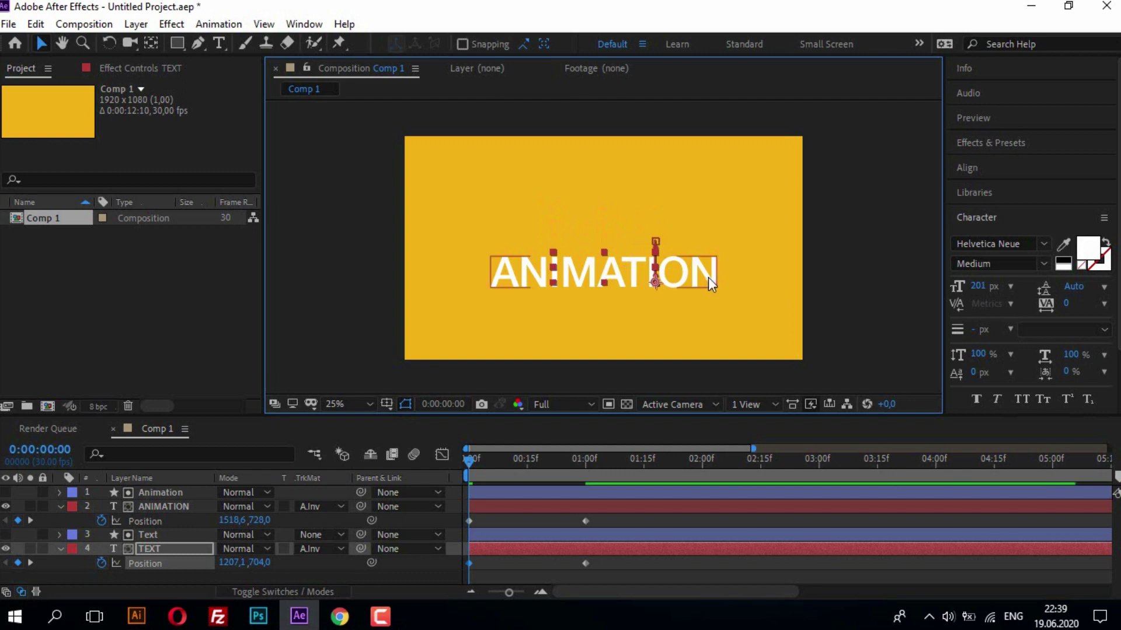
{"action": "left_click_drag", "start_coordinate": [688, 277], "coordinate": [686, 234]}
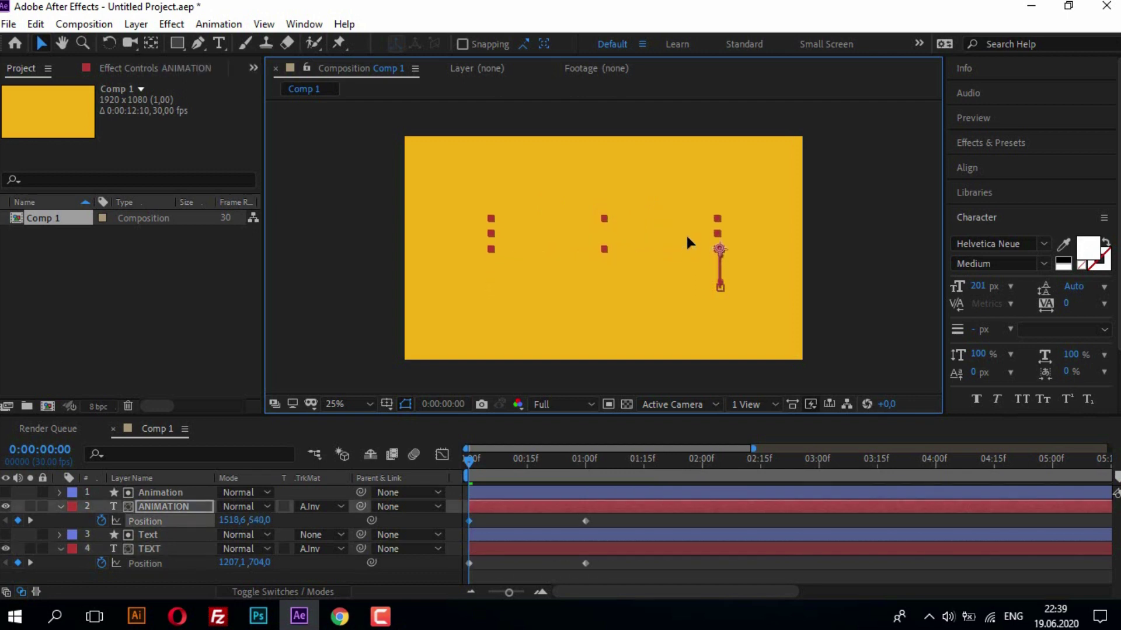
Apply Easy Ease to all four Position keyframes of the ANIMATION and TEXT layers.
{"action": "left_click_drag", "start_coordinate": [599, 513], "coordinate": [462, 580]}
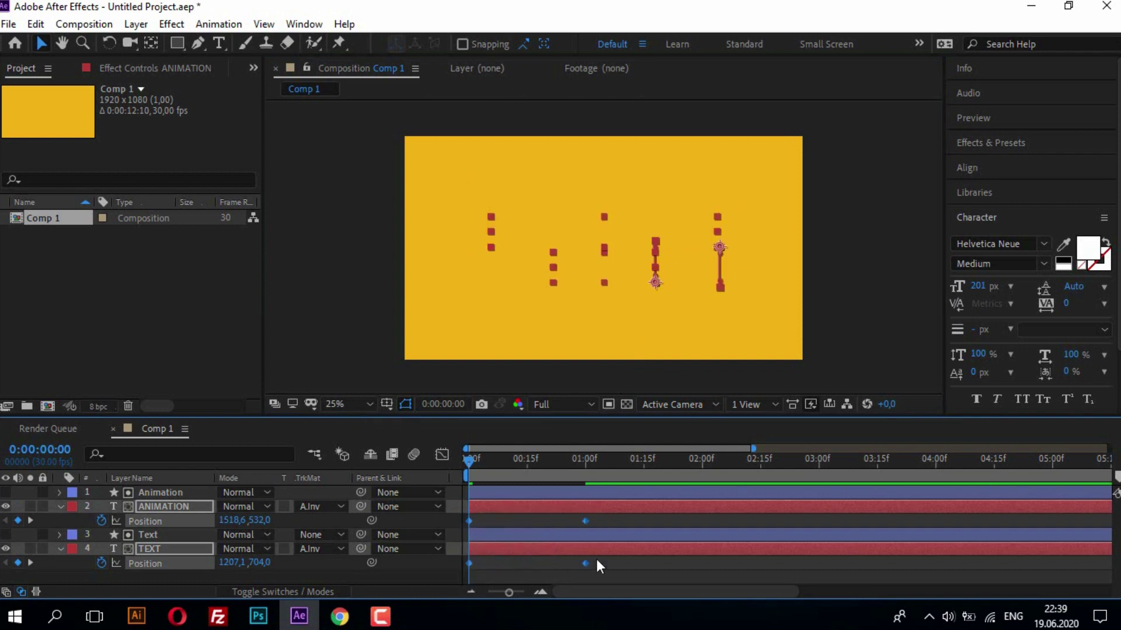
{"action": "right_click", "coordinate": [587, 523]}
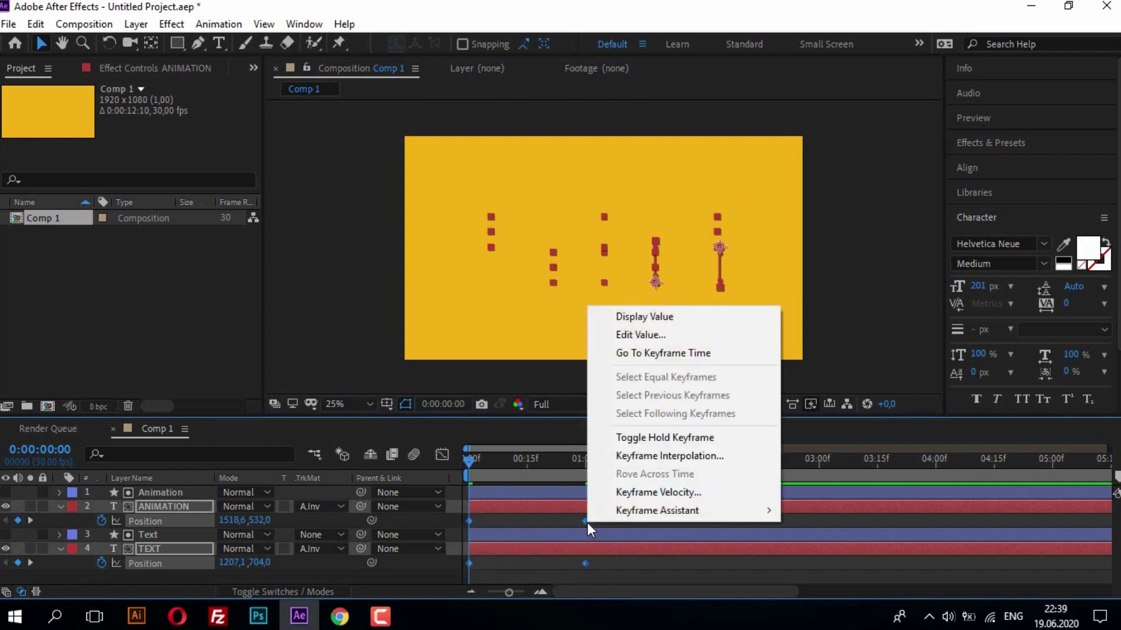
{"action": "mouse_move", "coordinate": [684, 514]}
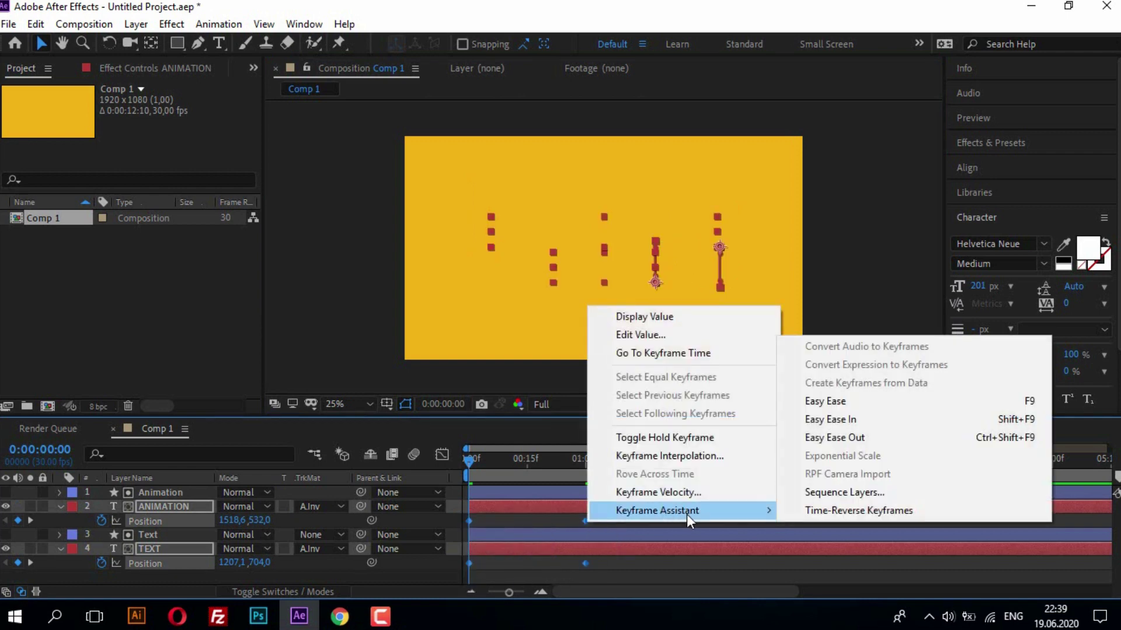
{"action": "key", "text": "F9"}
{"action": "left_click", "coordinate": [845, 401]}
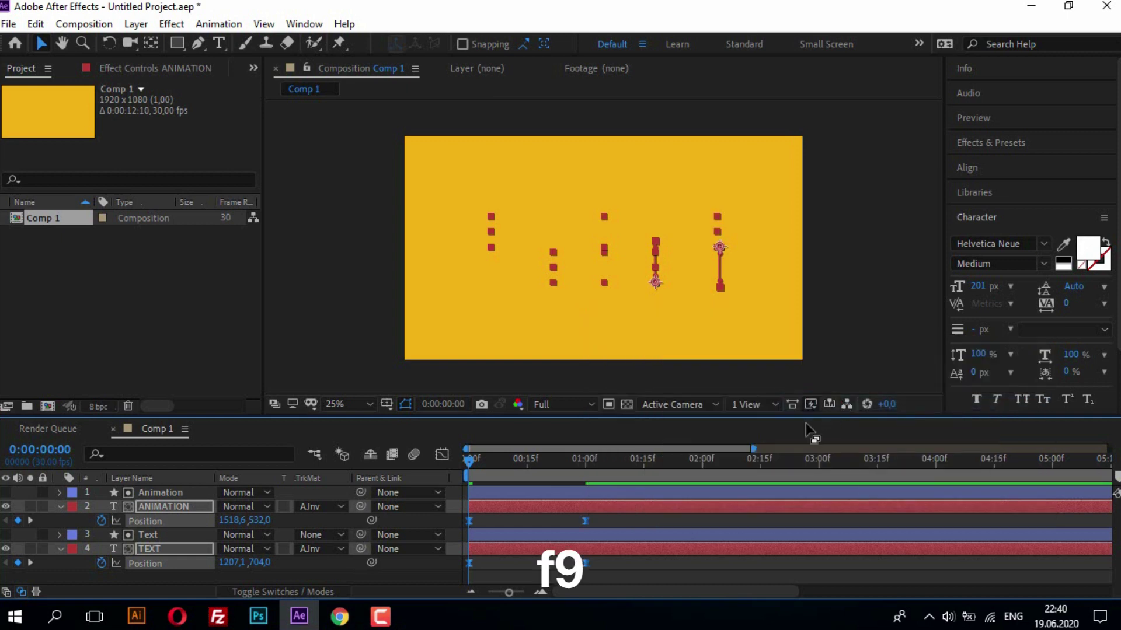
Reshape the Position speed curves of both text layers to peak early and slow gradually towards 0:00:01:00, and preview the animation.
{"action": "left_click", "coordinate": [441, 455]}
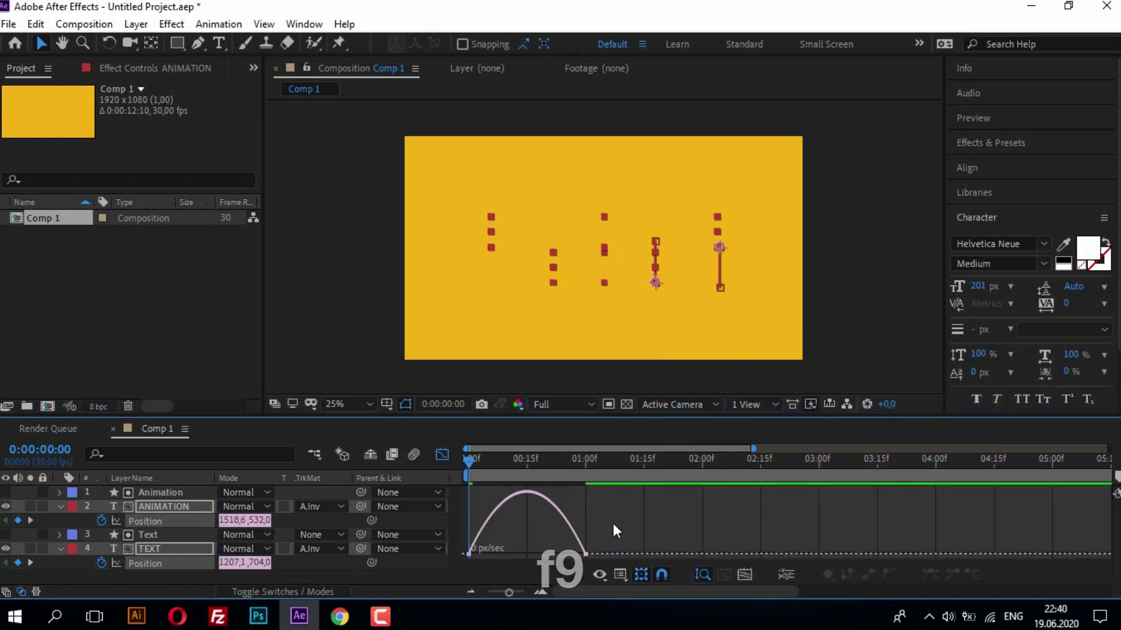
{"action": "left_click_drag", "start_coordinate": [613, 524], "coordinate": [517, 548]}
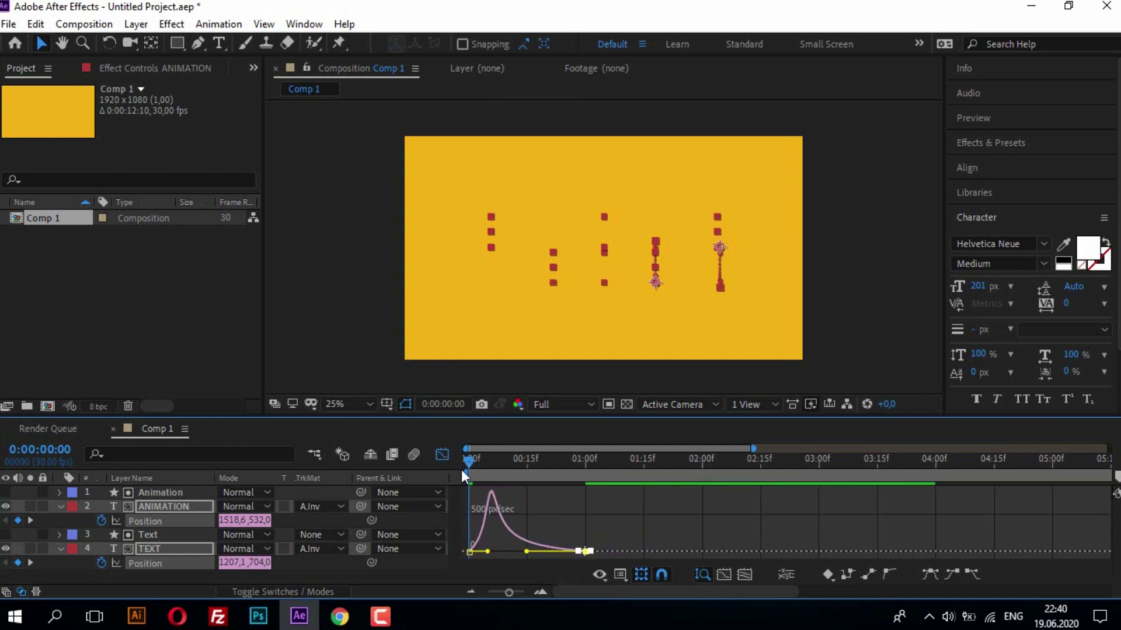
{"action": "left_click", "coordinate": [442, 454]}
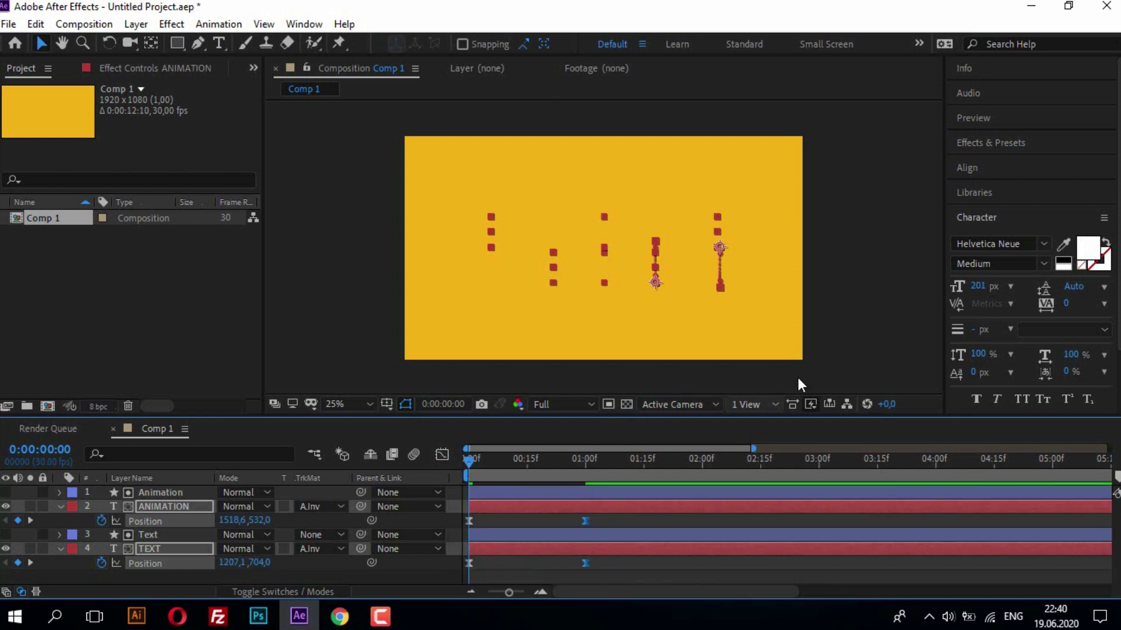
{"action": "left_click", "coordinate": [828, 342]}
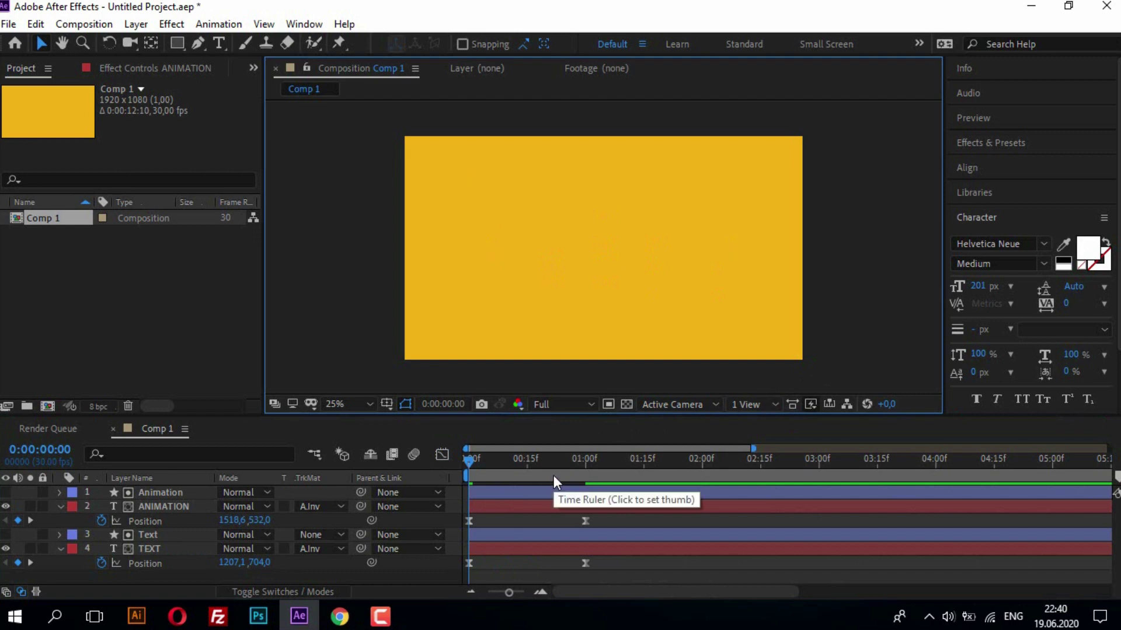
{"action": "key", "text": "space"}
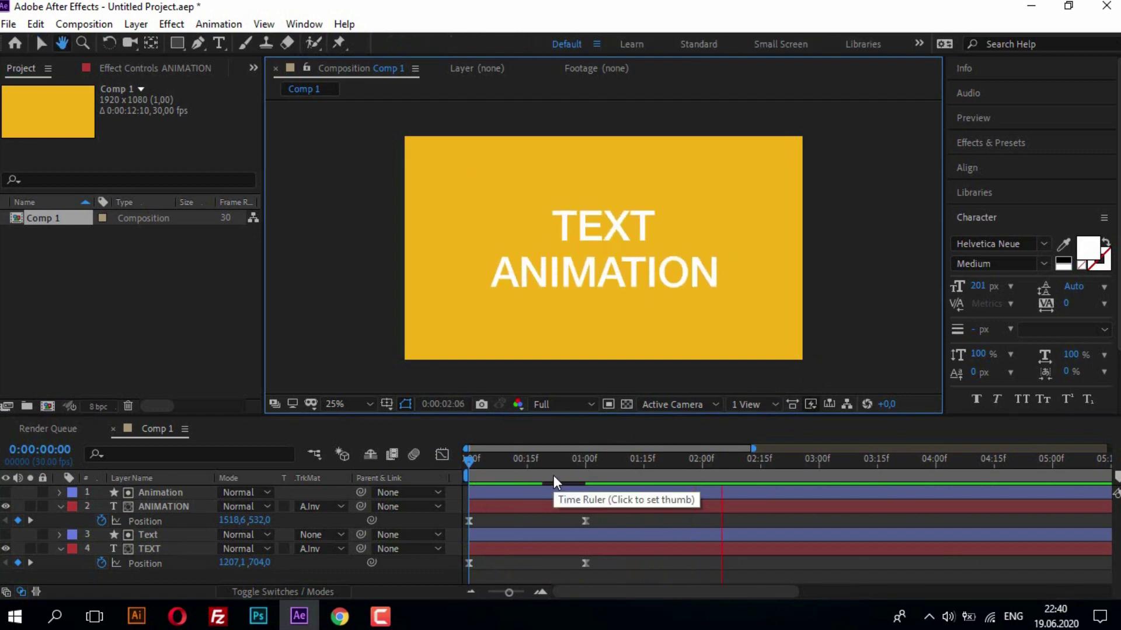